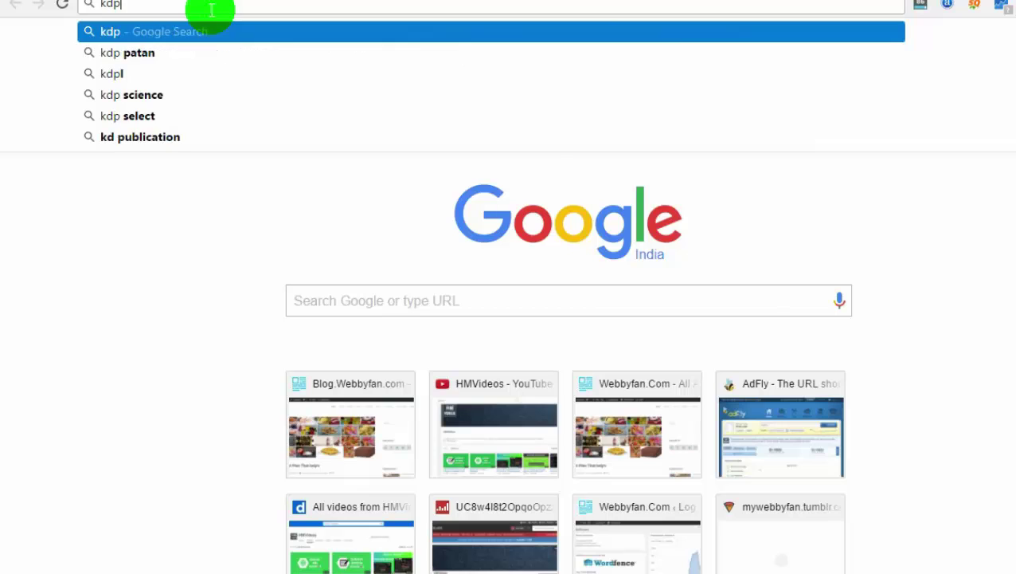
Type kdp.amazon.com into the Chrome address bar
type(".ama")
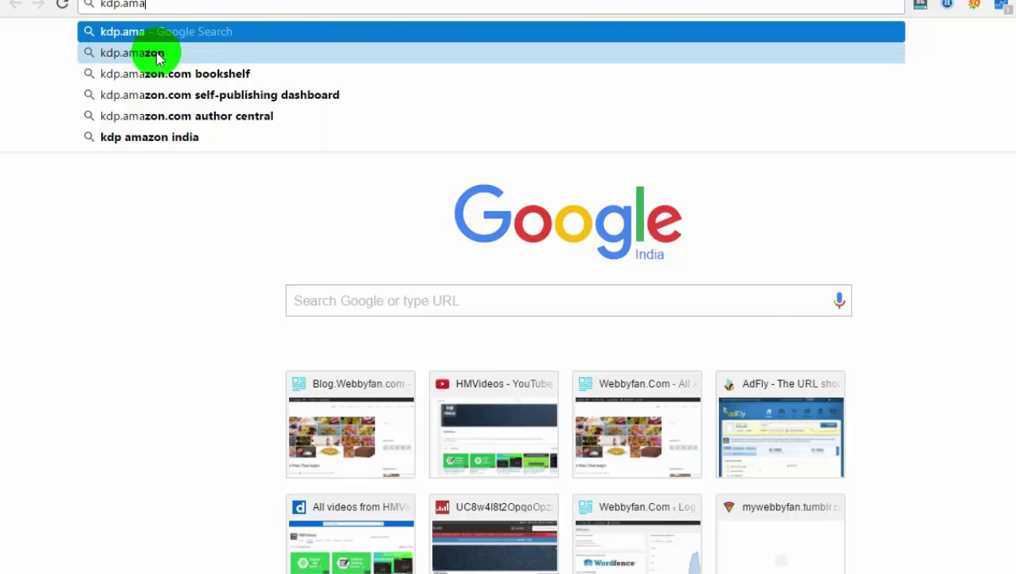
type("zon")
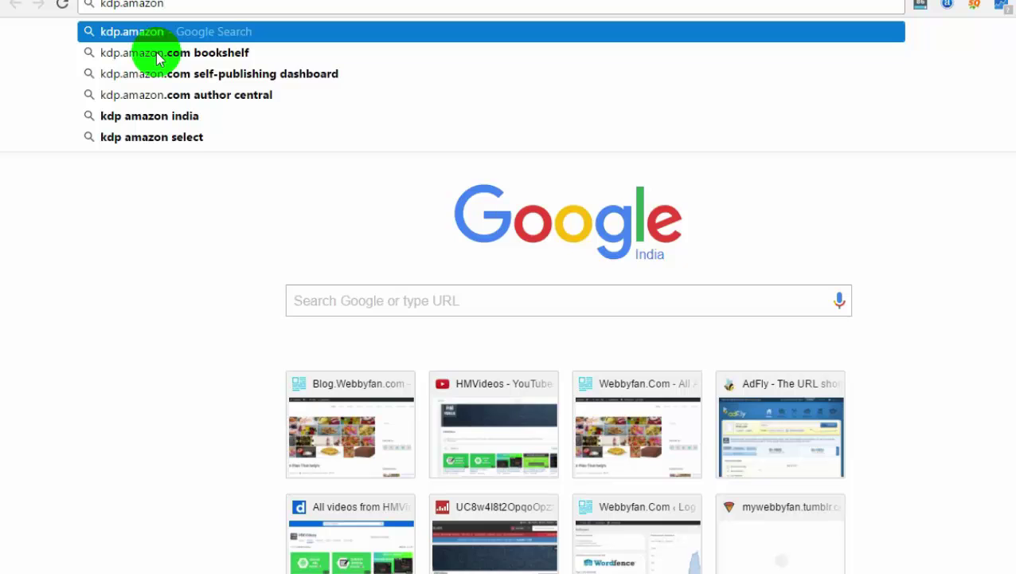
type(".com")
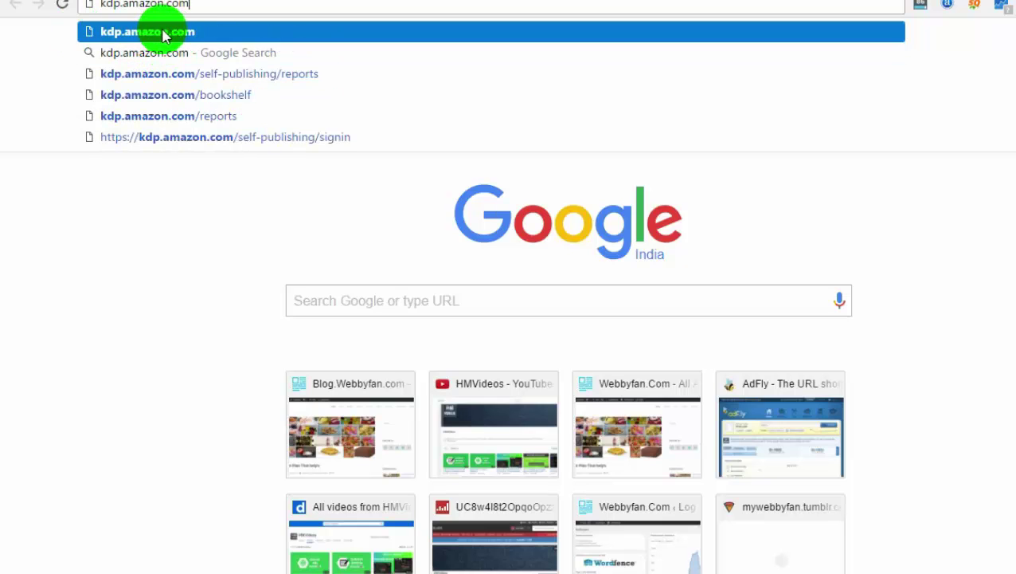
Load the KDP home page from the suggestion and scroll down to its footer links
left_click(159, 32)
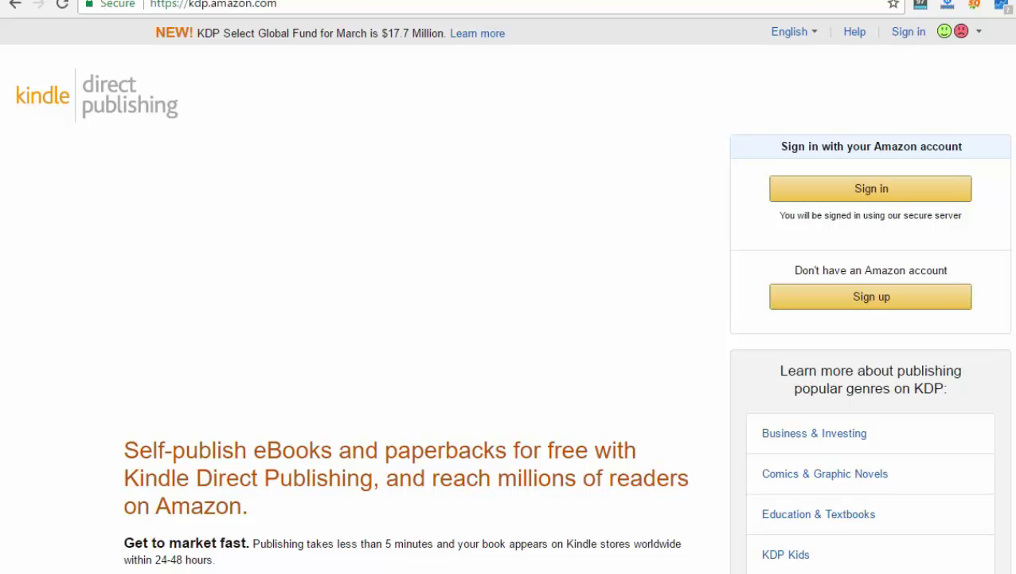
scroll(508, 296, "down", 5)
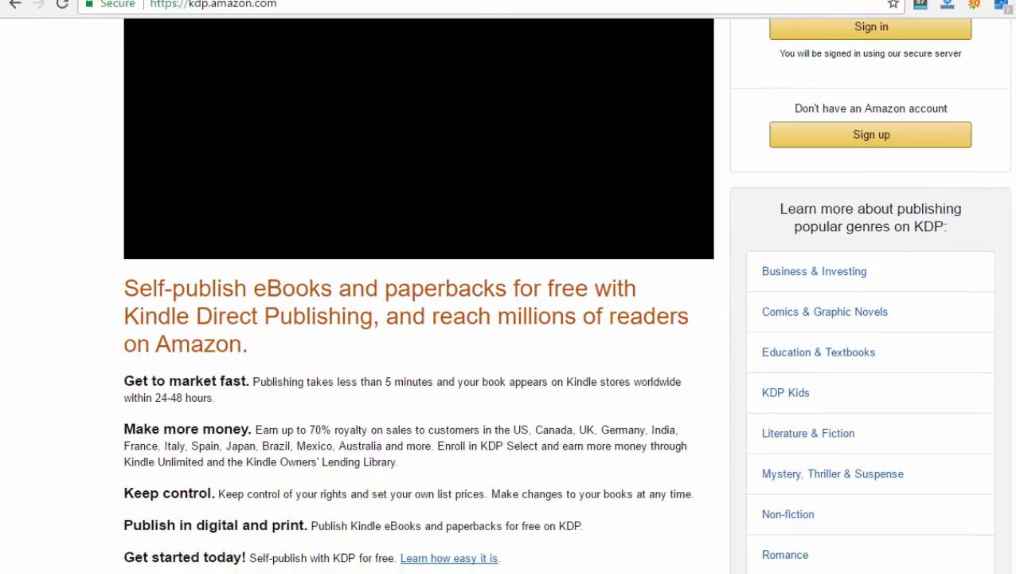
scroll(508, 297, "down", 2)
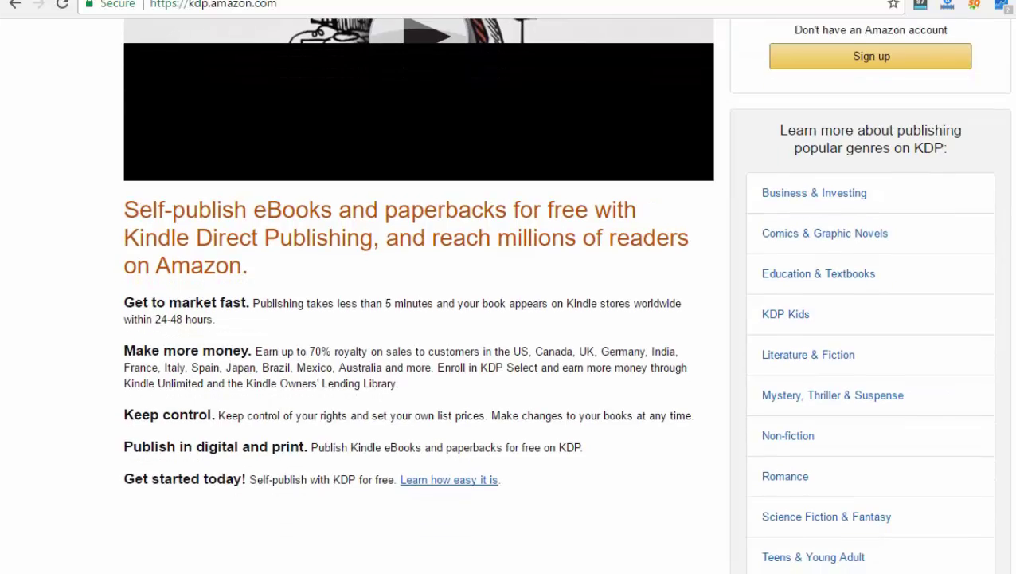
scroll(508, 296, "down", 2)
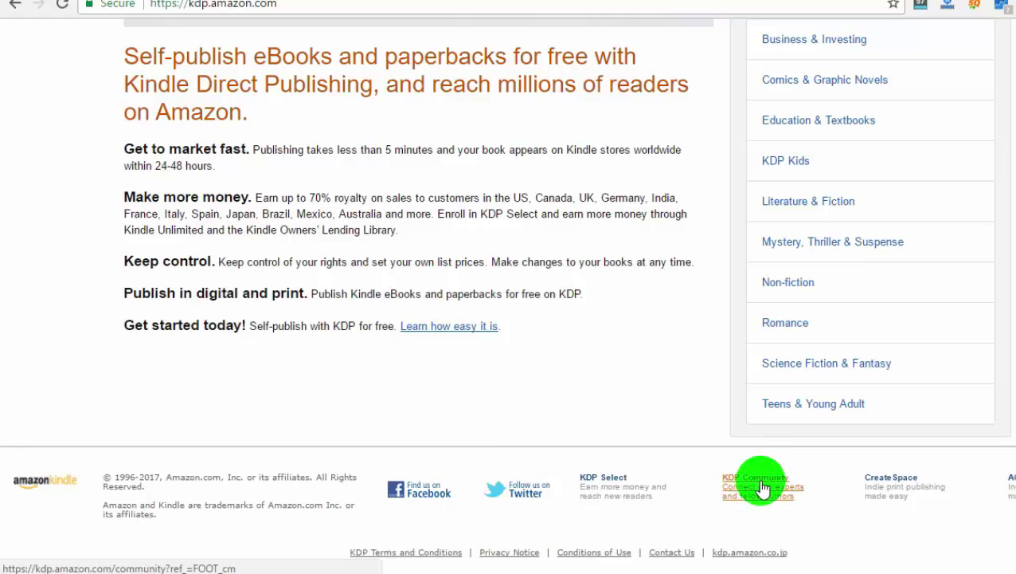
Follow the KDP Community footer link and choose Login / Register to reach Amazon sign-in
left_click(762, 486)
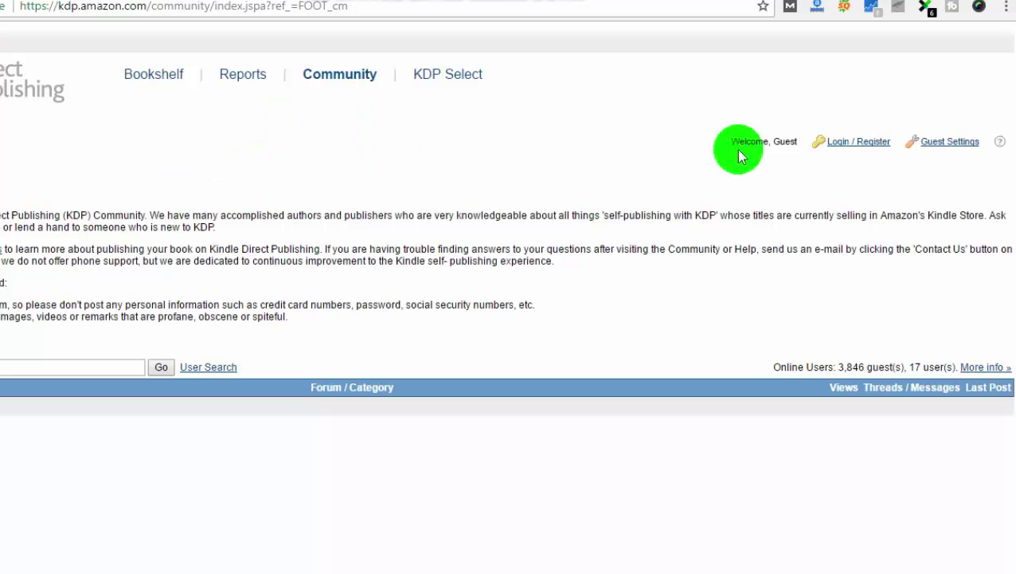
left_click(847, 150)
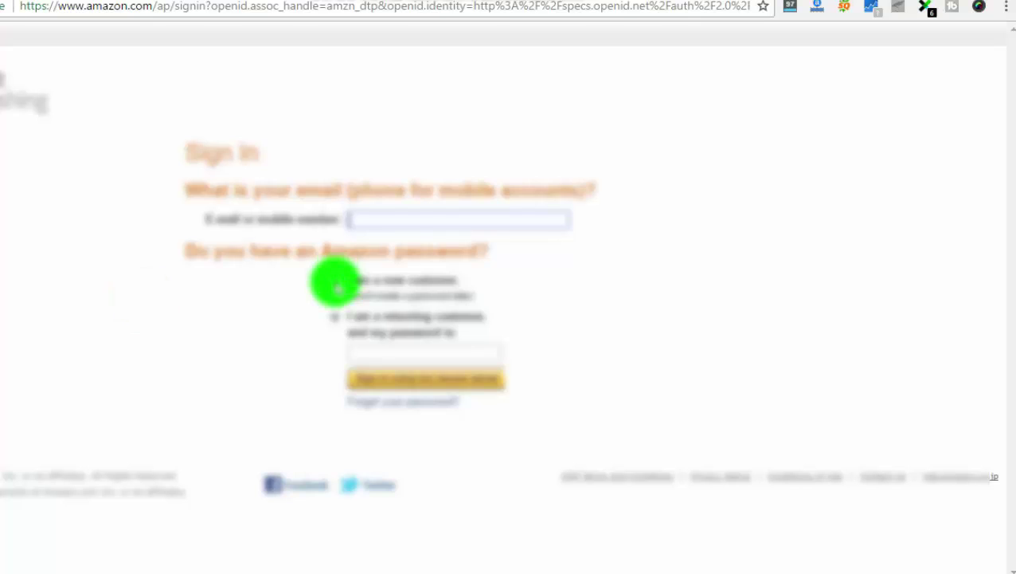
Choose 'I am a new customer', enter the account e-mail address, and continue to registration
left_click(338, 285)
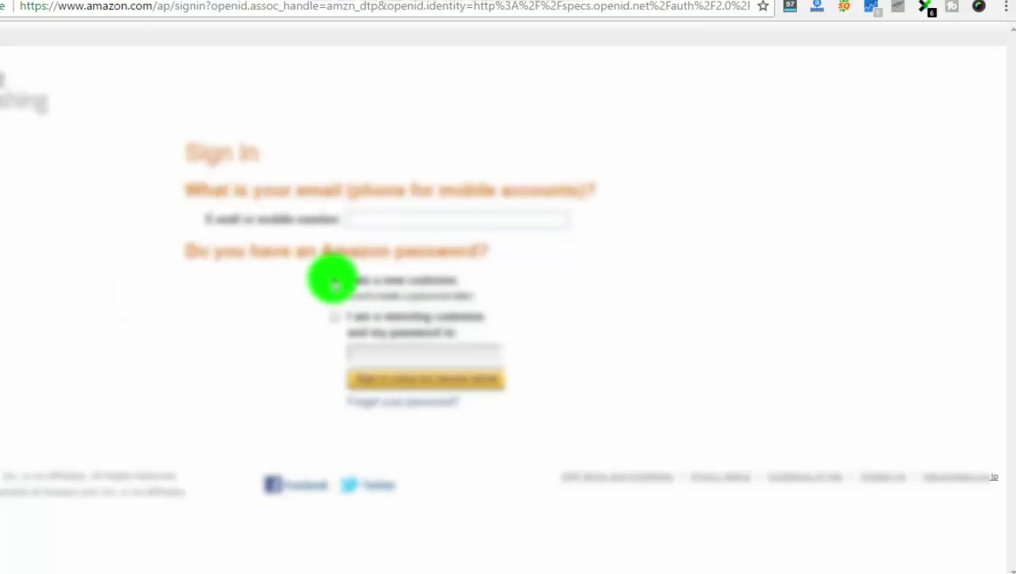
left_click(375, 220)
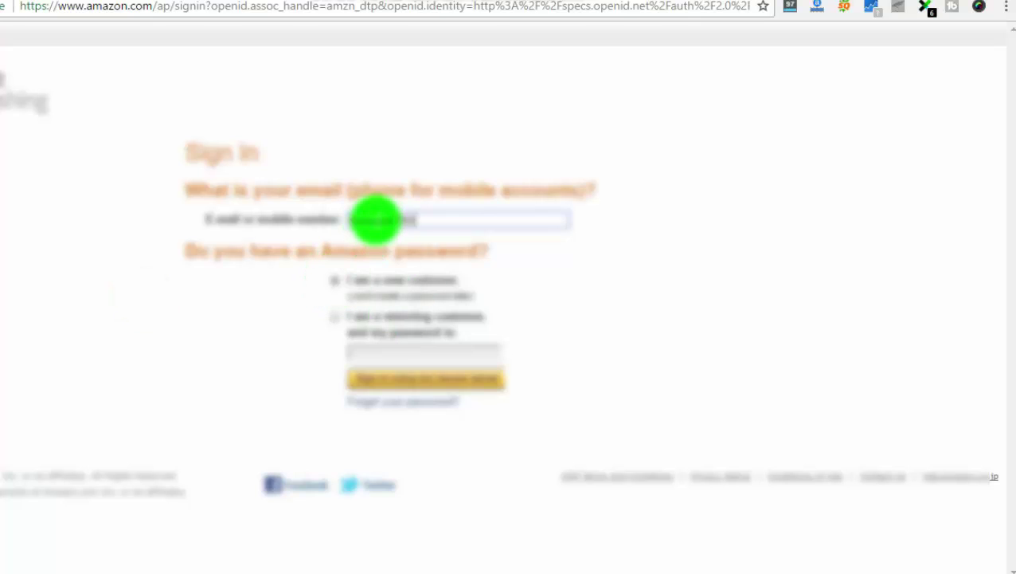
left_click(336, 281)
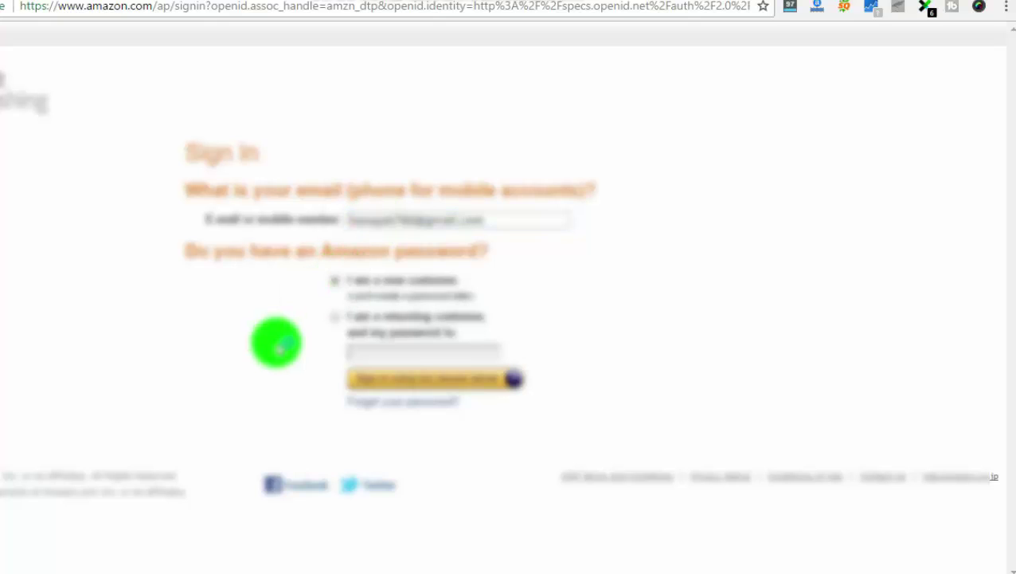
left_click(446, 382)
Fill the registration form with the user's name, e-mail and password twice, then submit
type("Sara Ja")
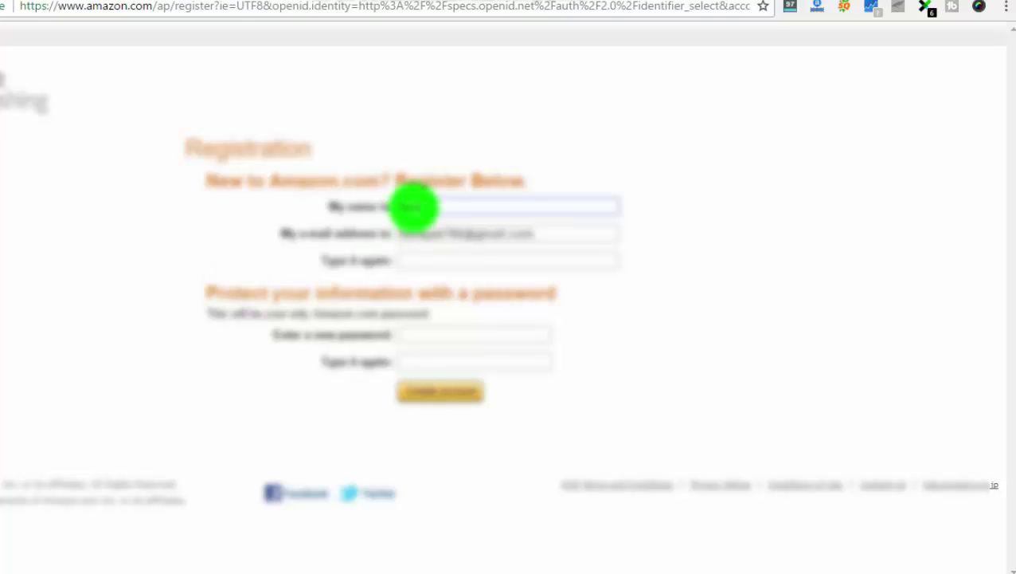
left_click(431, 261)
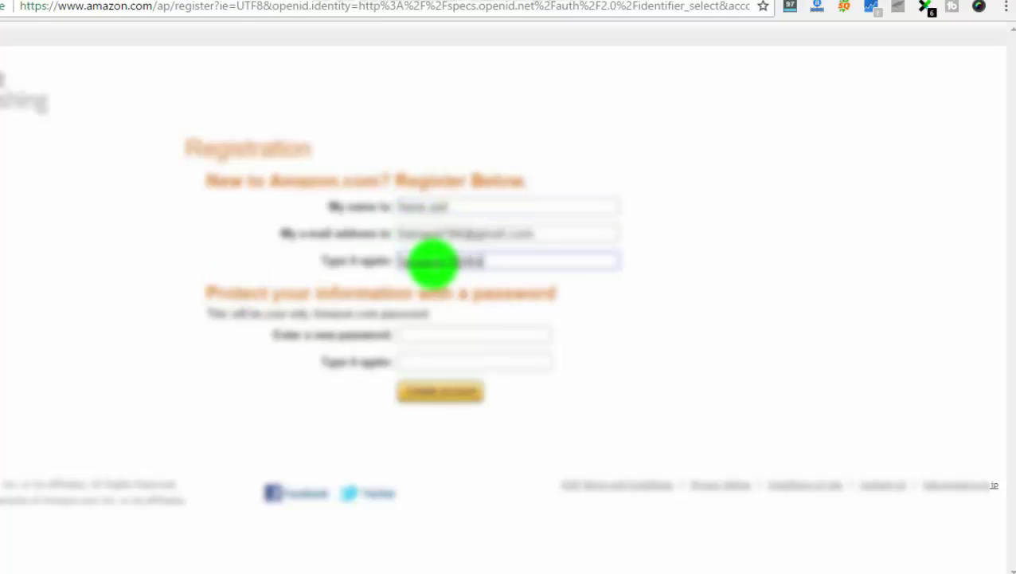
left_click(431, 333)
type("••••••••••")
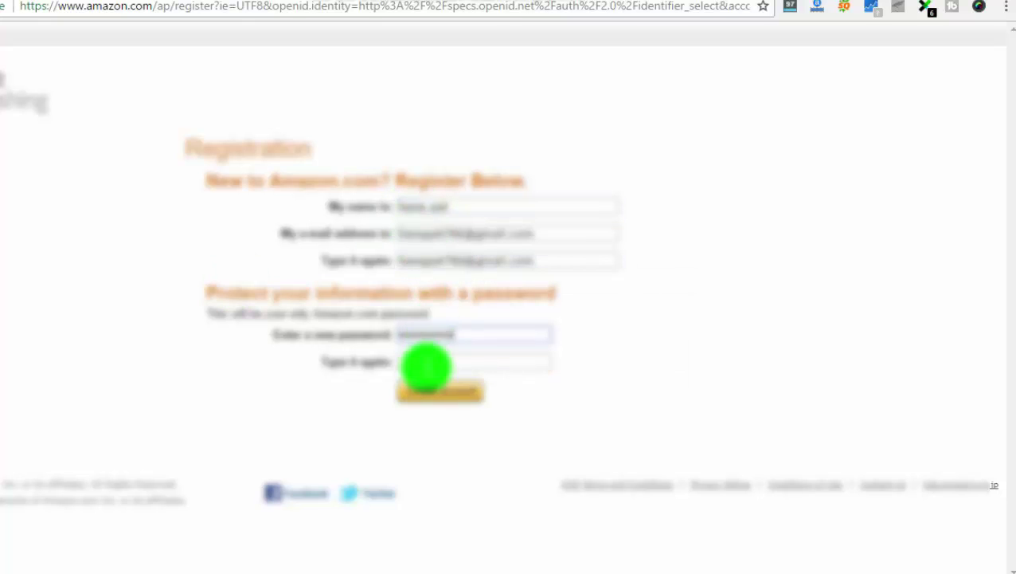
left_click(427, 363)
type("••••••••••")
key("Return")
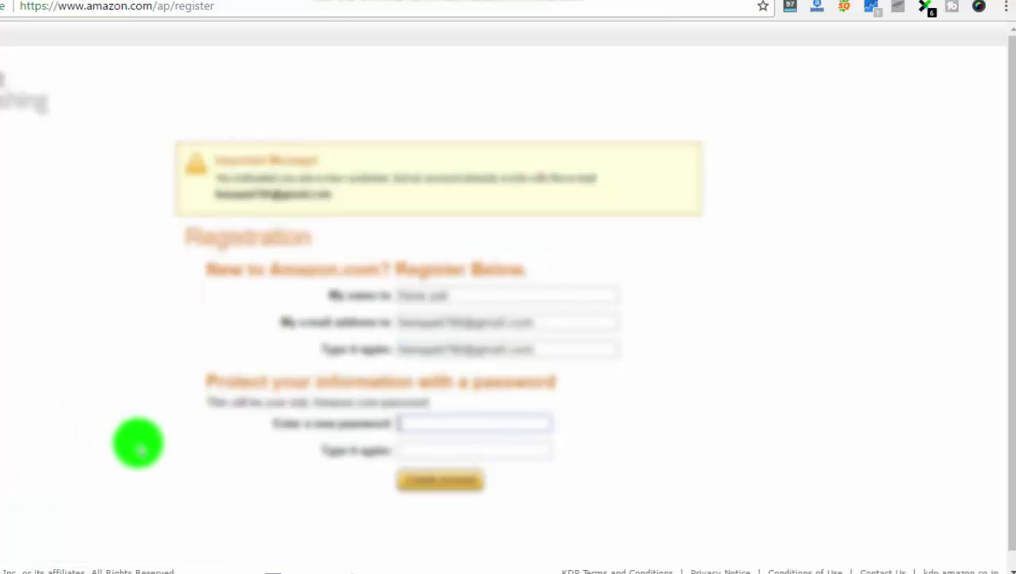
After the account-exists warning, replace both e-mail entries and re-enter the password
double_click(442, 321)
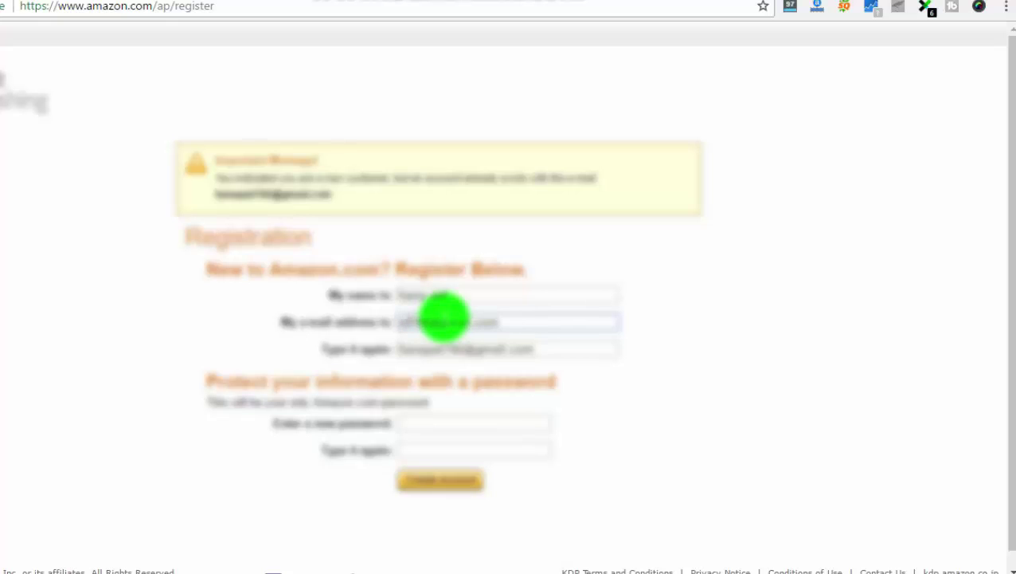
double_click(444, 348)
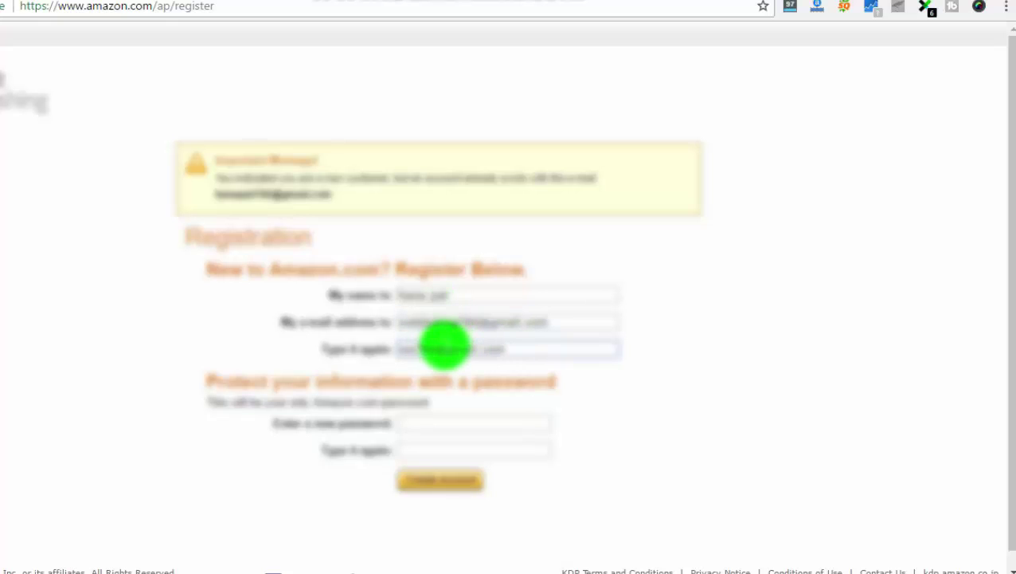
scroll(581, 484, "down", 1)
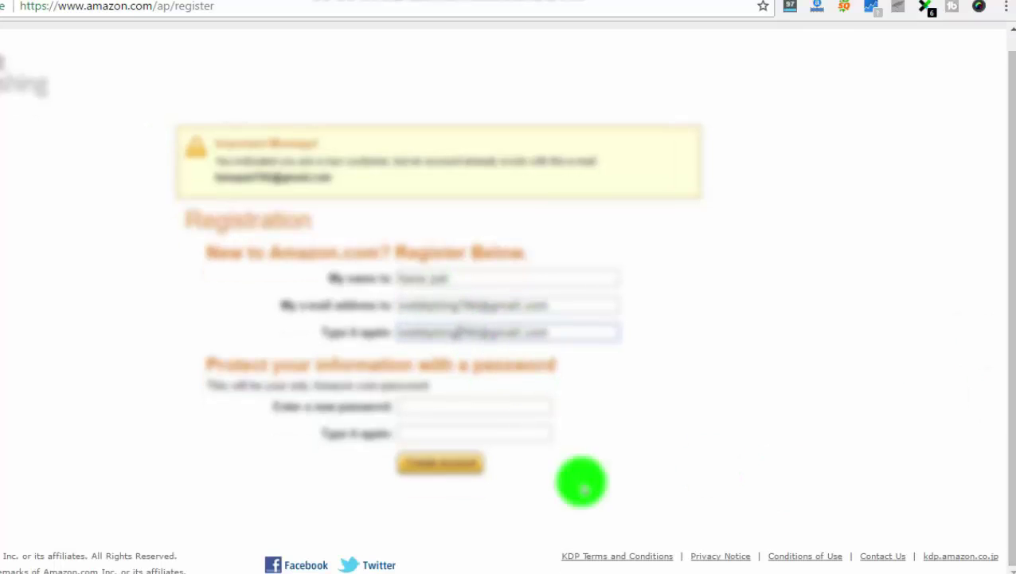
left_click(460, 410)
type("**********")
left_click(454, 430)
Confirm the password, create the Amazon account, and decline Chrome's offer to save the password
type("**********")
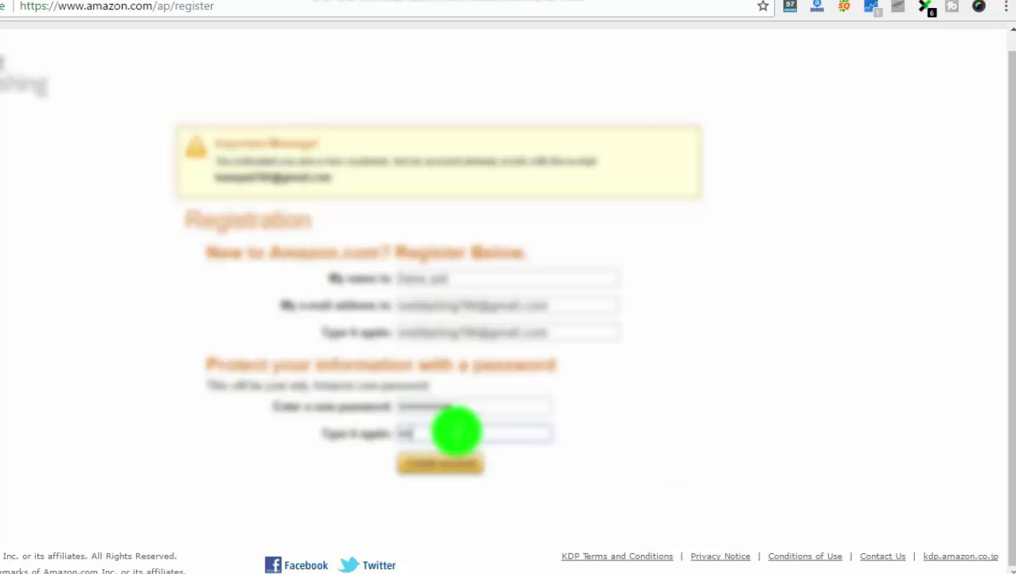
left_click(454, 474)
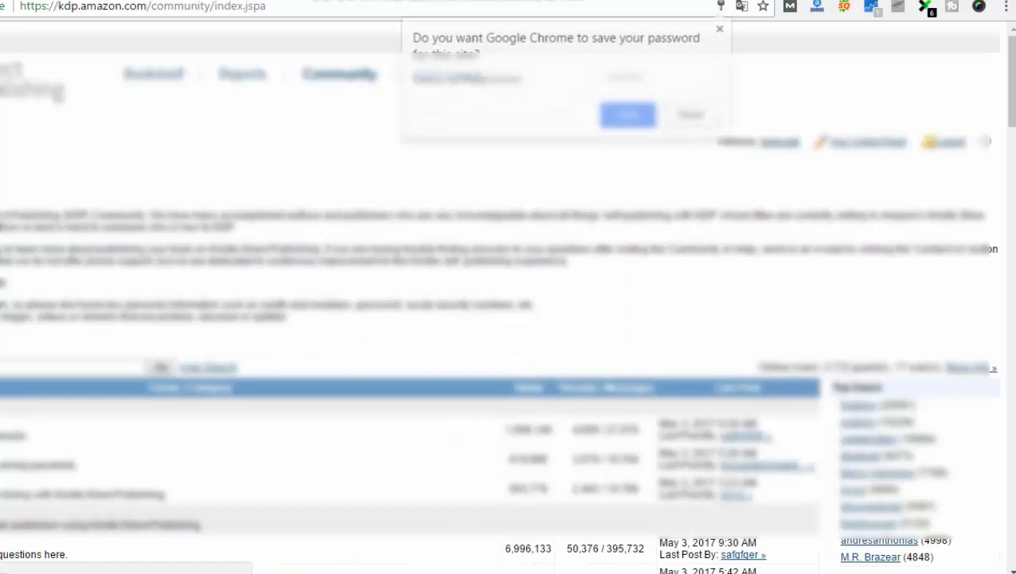
left_click(253, 146)
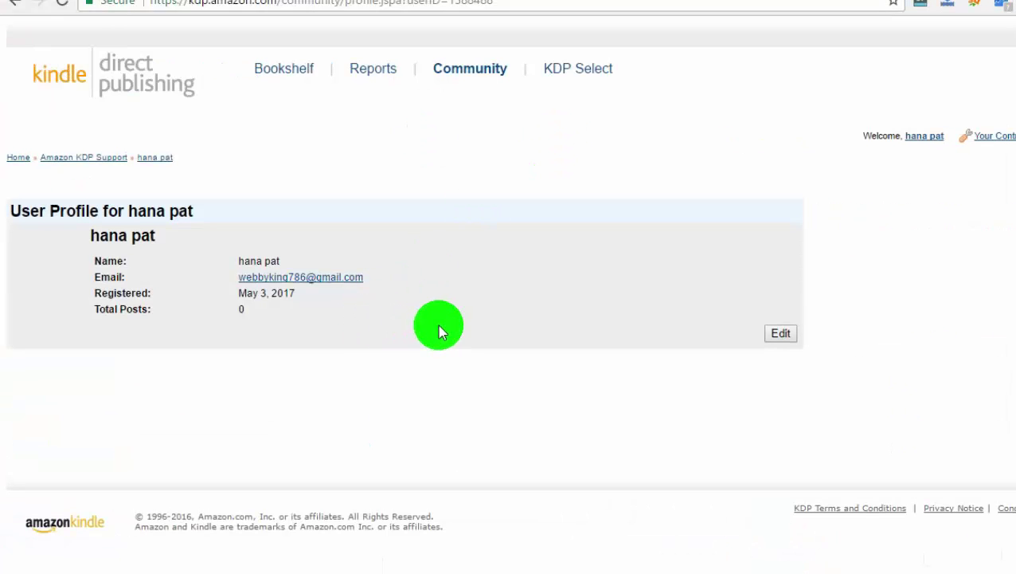
Edit the user profile, entering location 'india' and occupation 'webmaster'
left_click(780, 334)
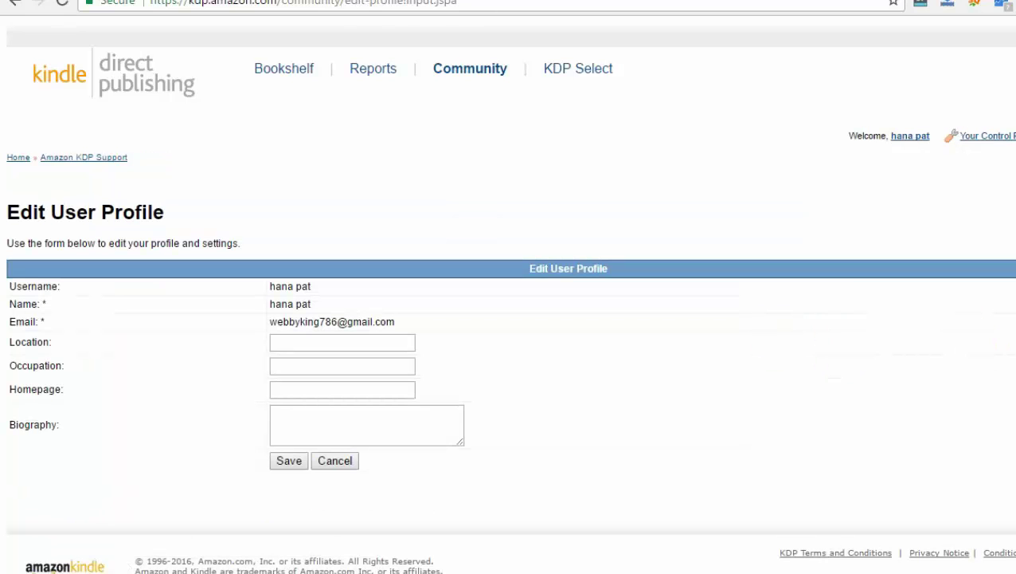
scroll(510, 294, "down", 1)
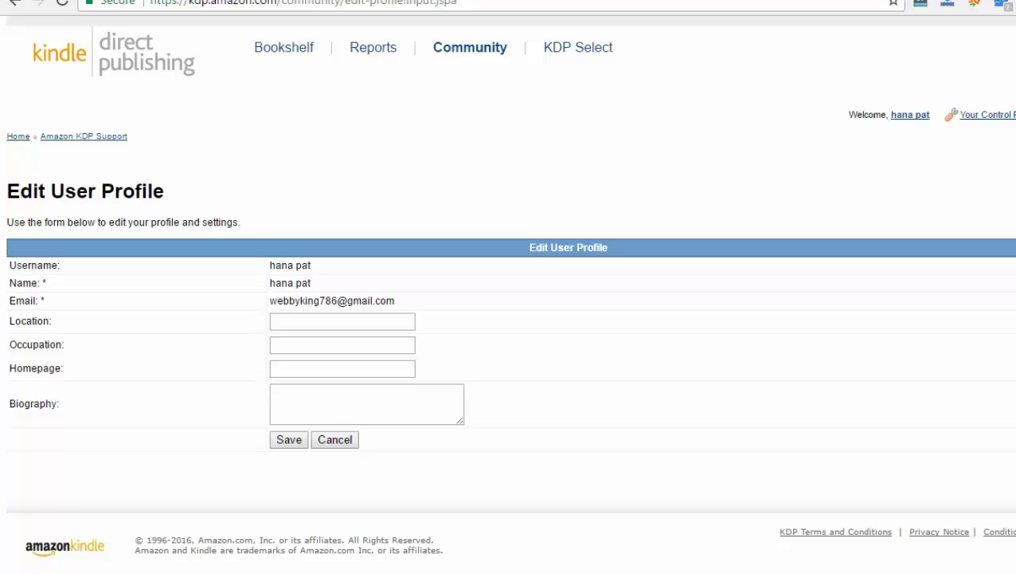
left_click(336, 324)
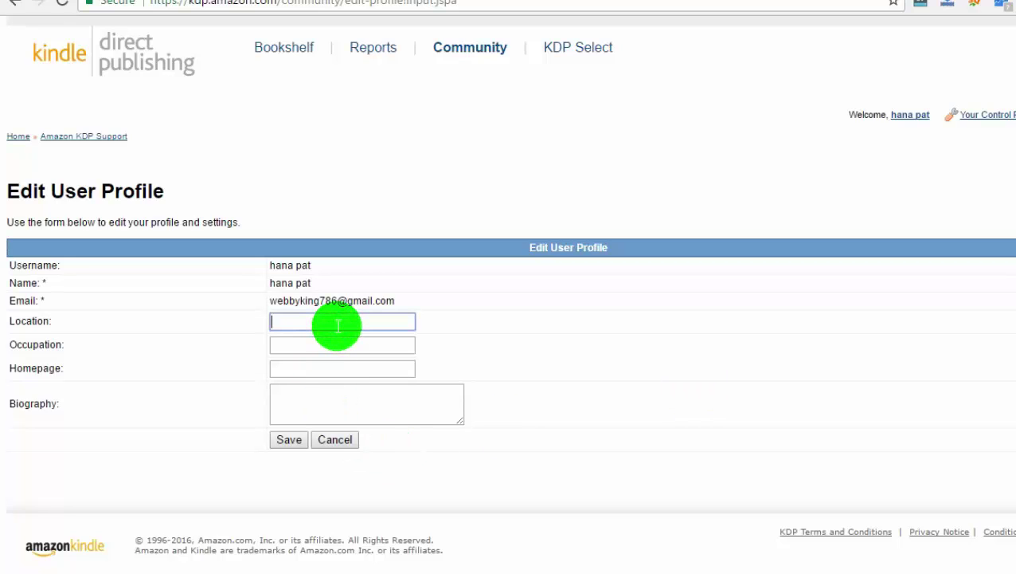
type("india")
left_click(328, 348)
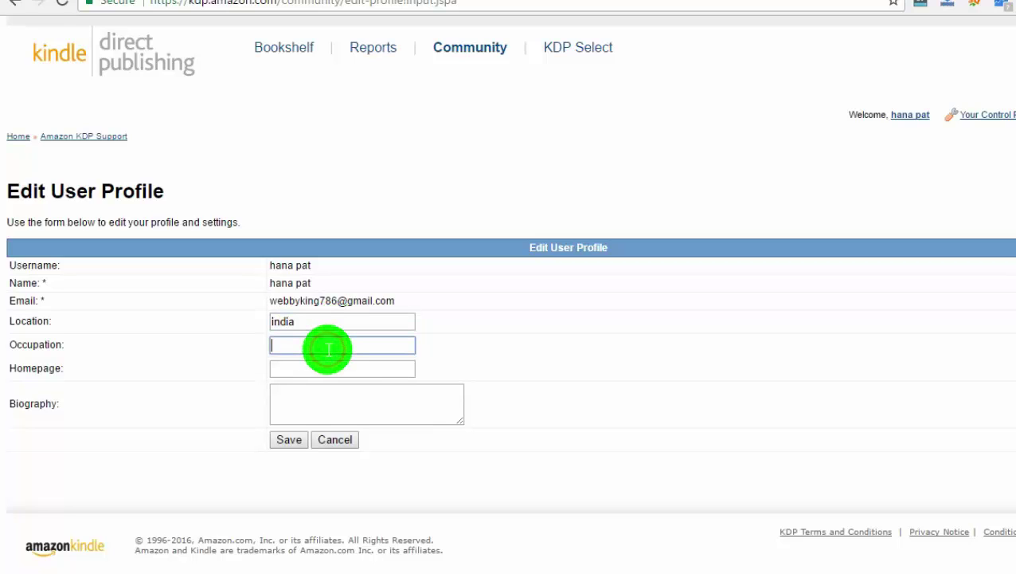
type("webmaster")
left_click(304, 368)
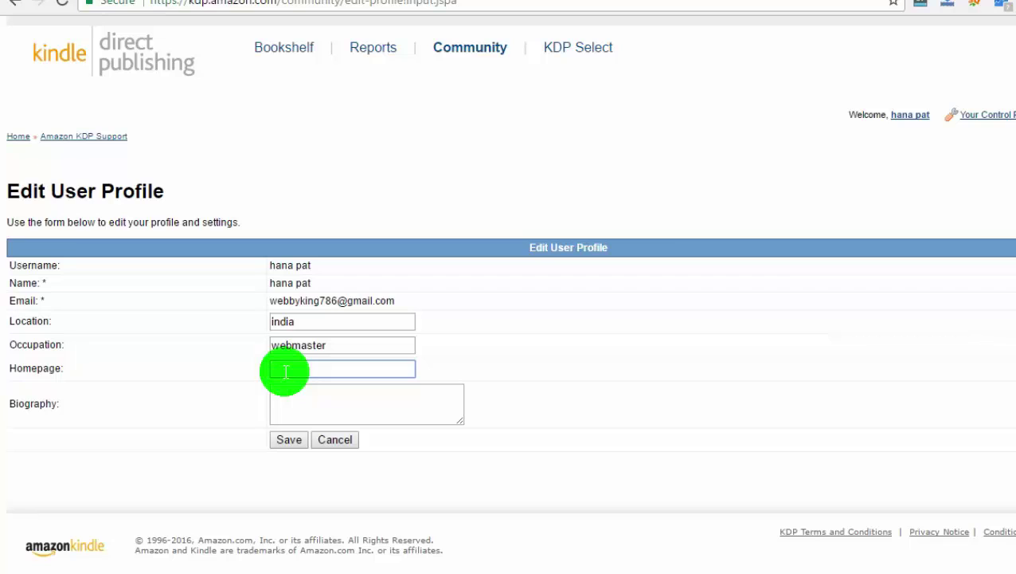
type("https://")
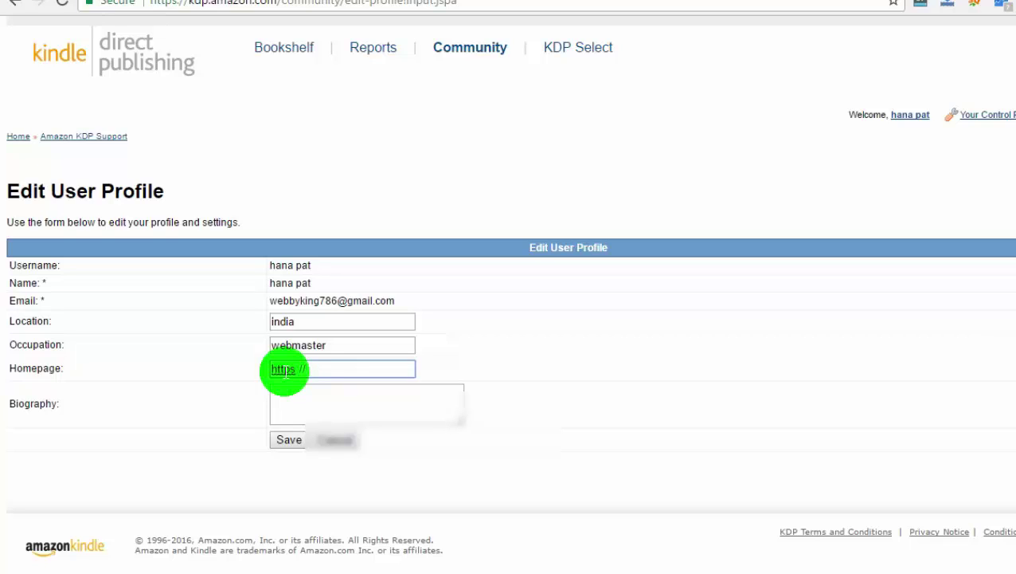
type("blog.webbyfan.c")
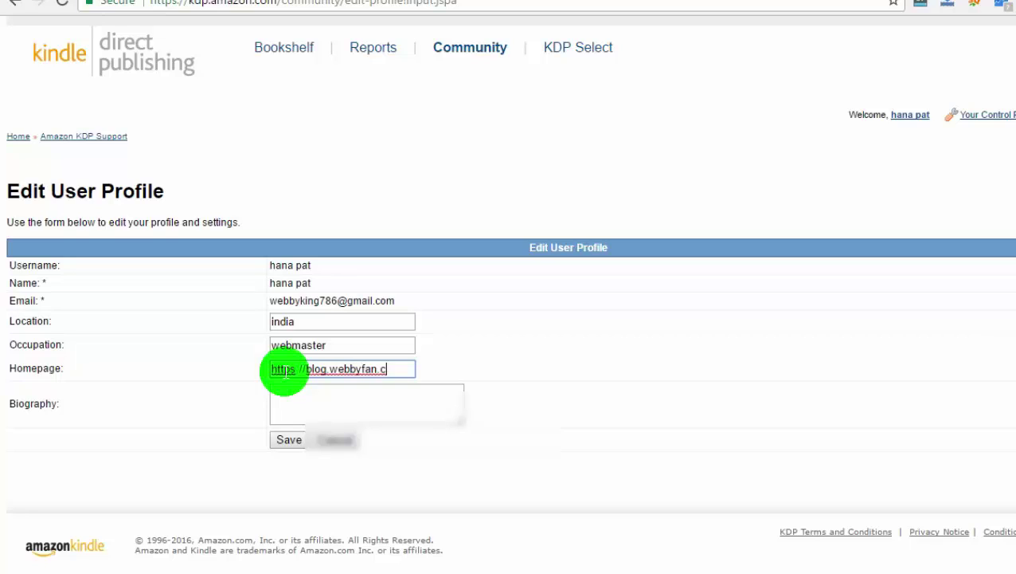
type("om/")
type("subm")
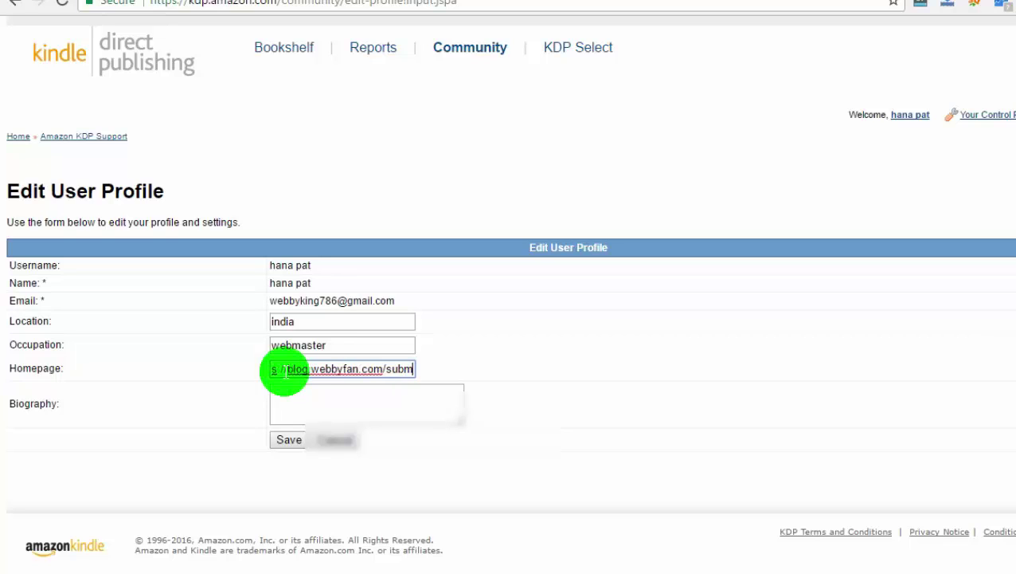
type("it-")
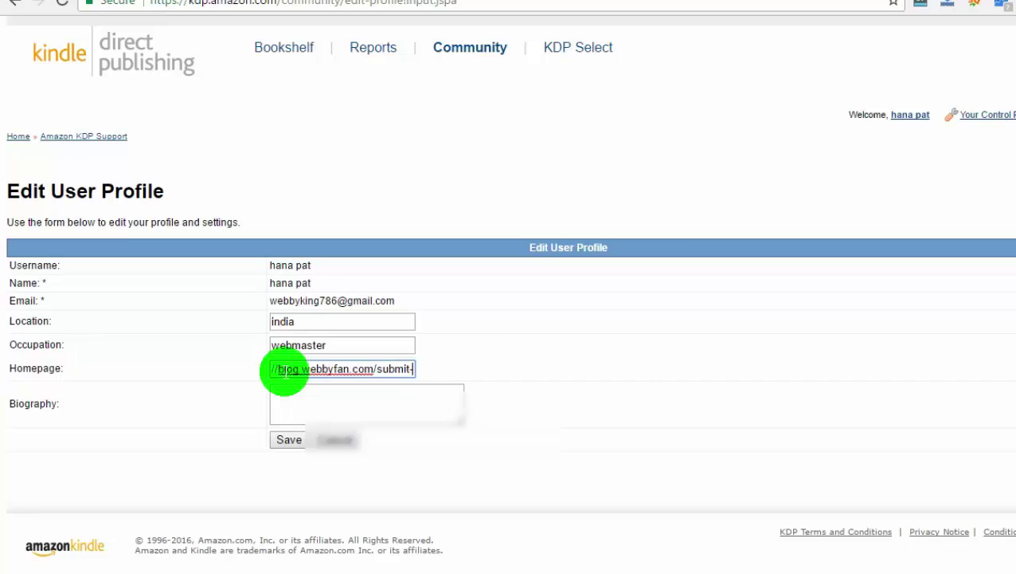
type("art")
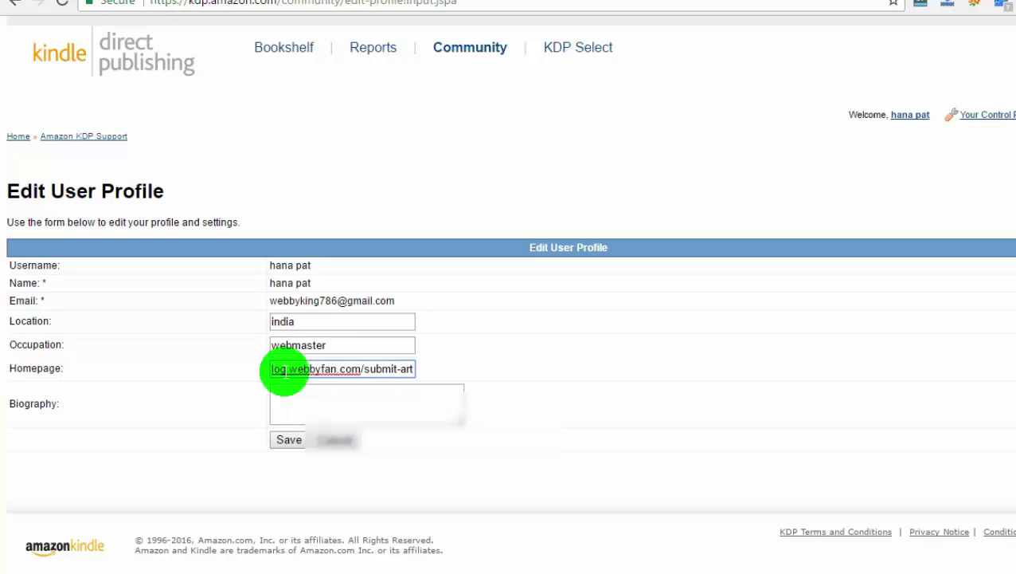
type("icles")
key("BackSpace")
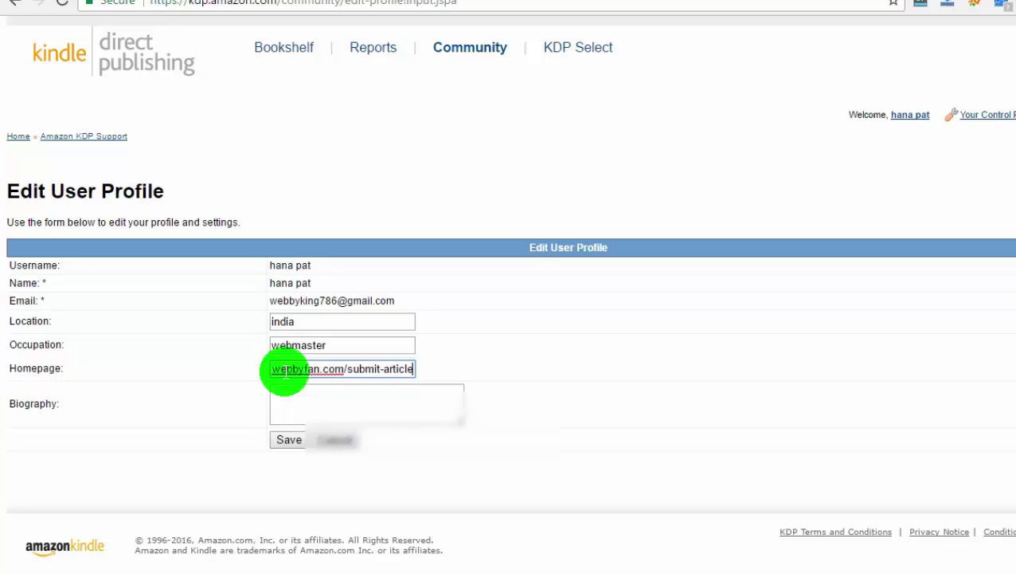
End the homepage URL with '/' and begin the biography thanking visitors for viewing the profile
type("/")
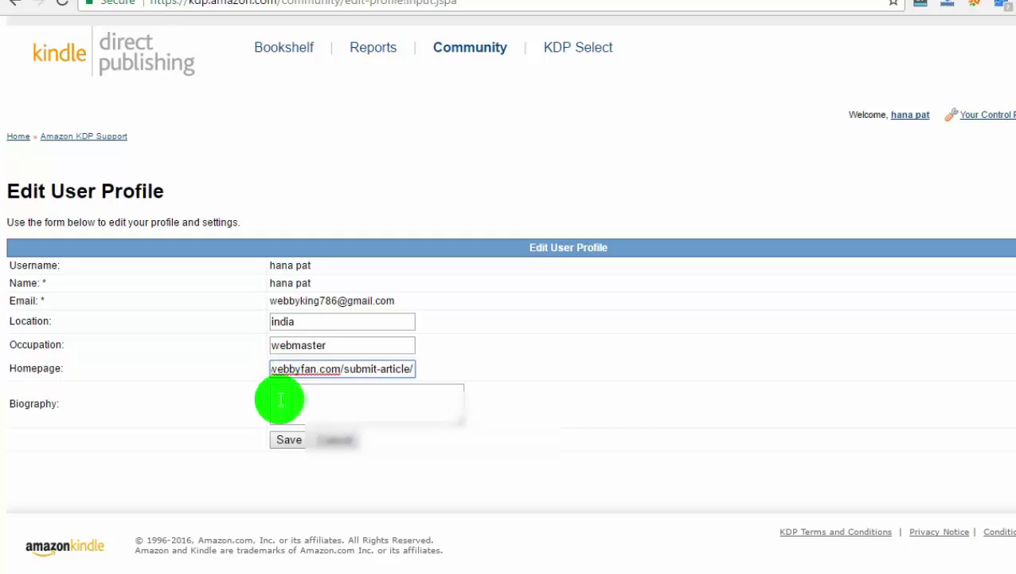
left_click(283, 395)
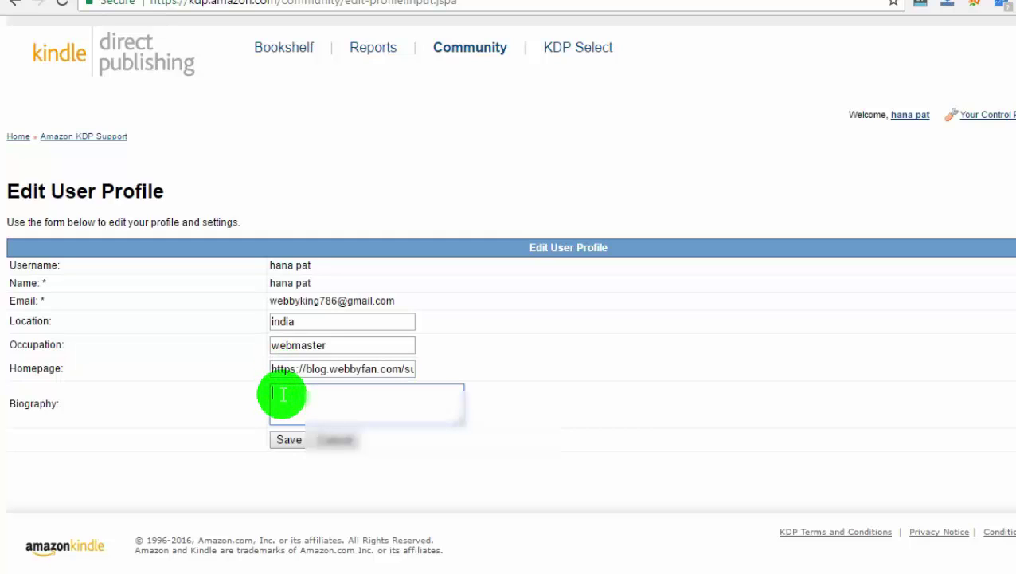
type("hell")
type("o ")
type("there")
type("k you fo")
type("r gift")
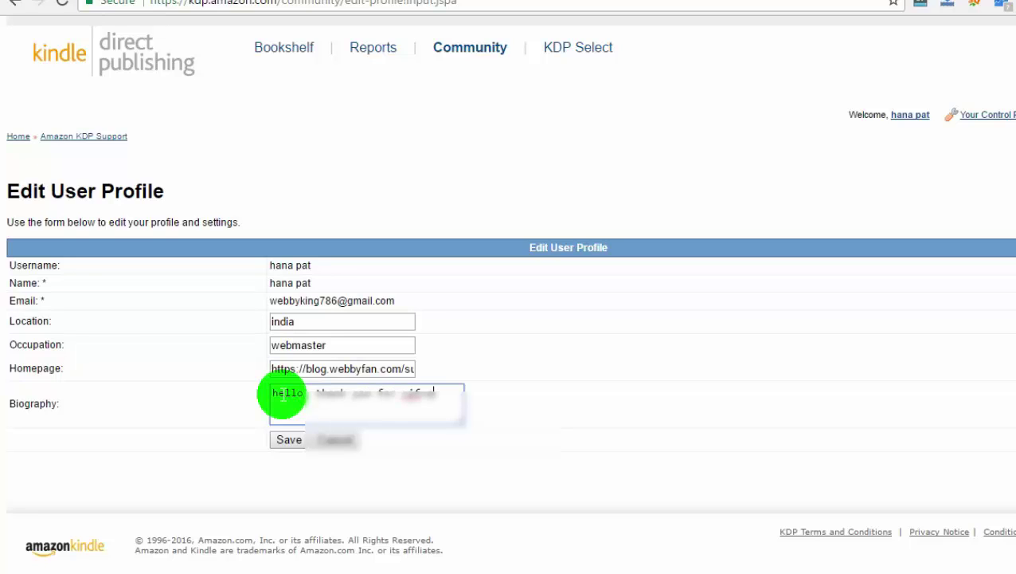
key("BackSpace")
key("BackSpace")
key("BackSpace")
type("ewing")
type(" my pr")
type("ofile :")
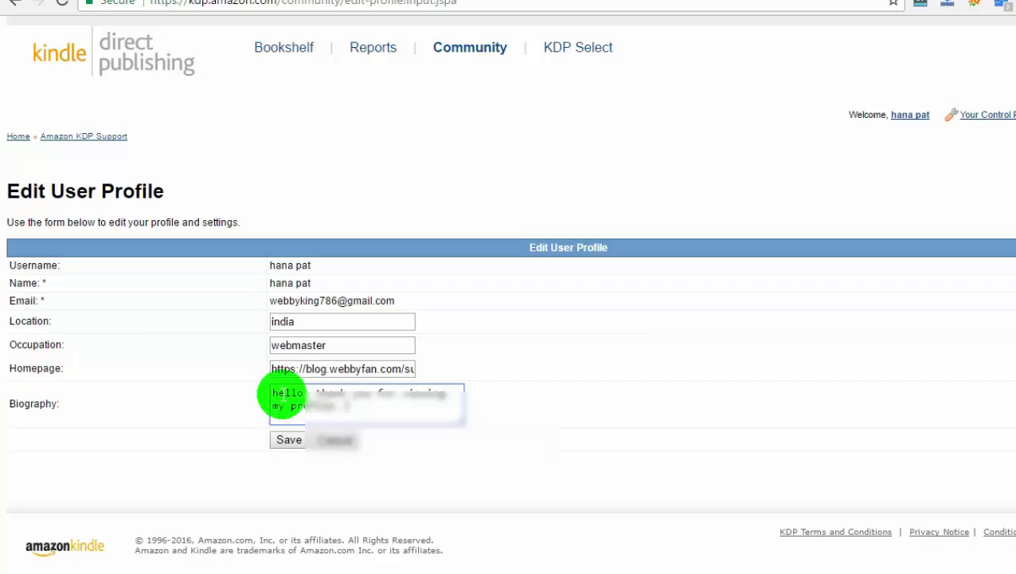
Continue the biography introducing the webmaster who writes articles and inviting visitors to check the site
key("BackSpace")
type("I am add")
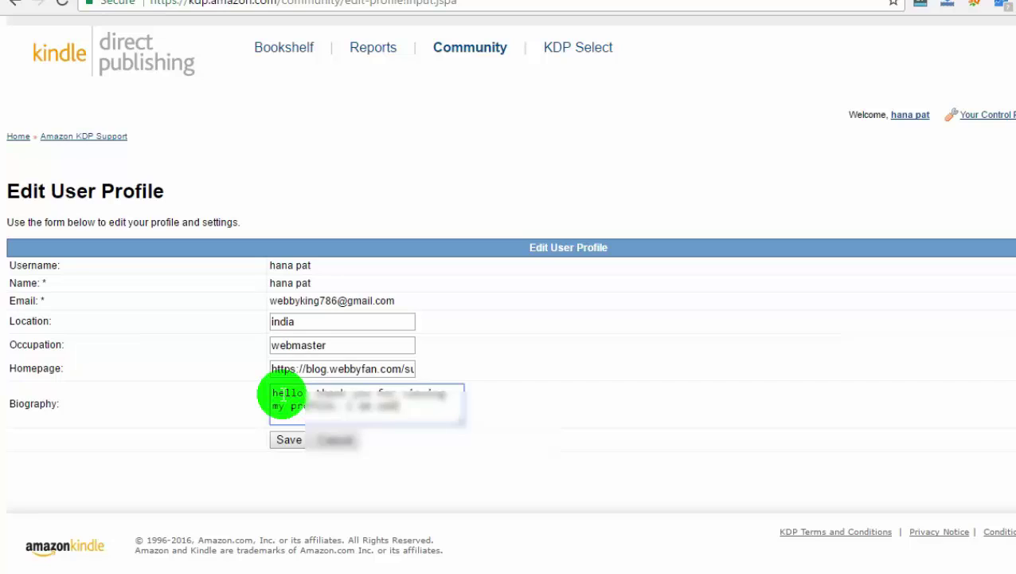
type("minter")
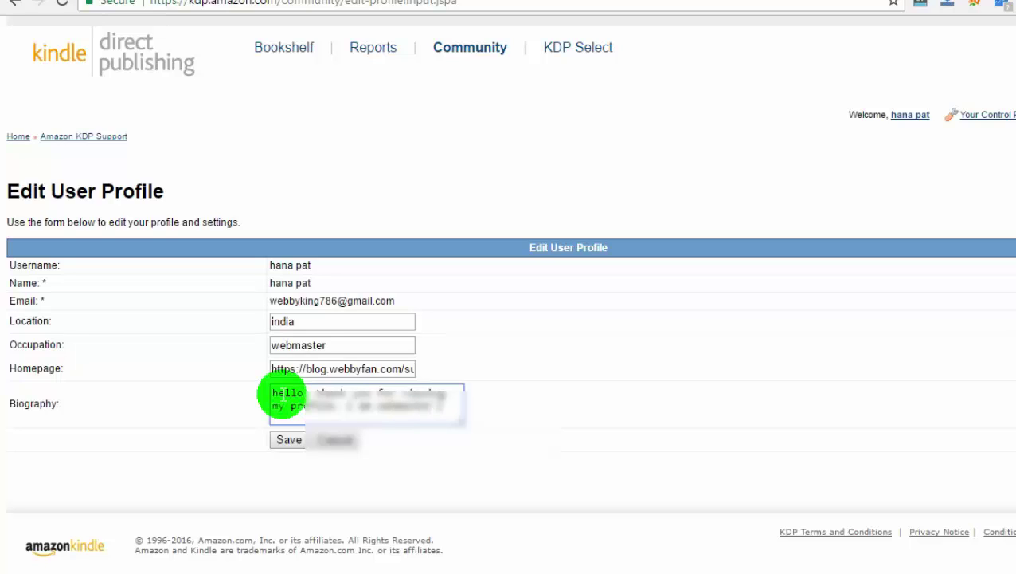
type(" i love to wr")
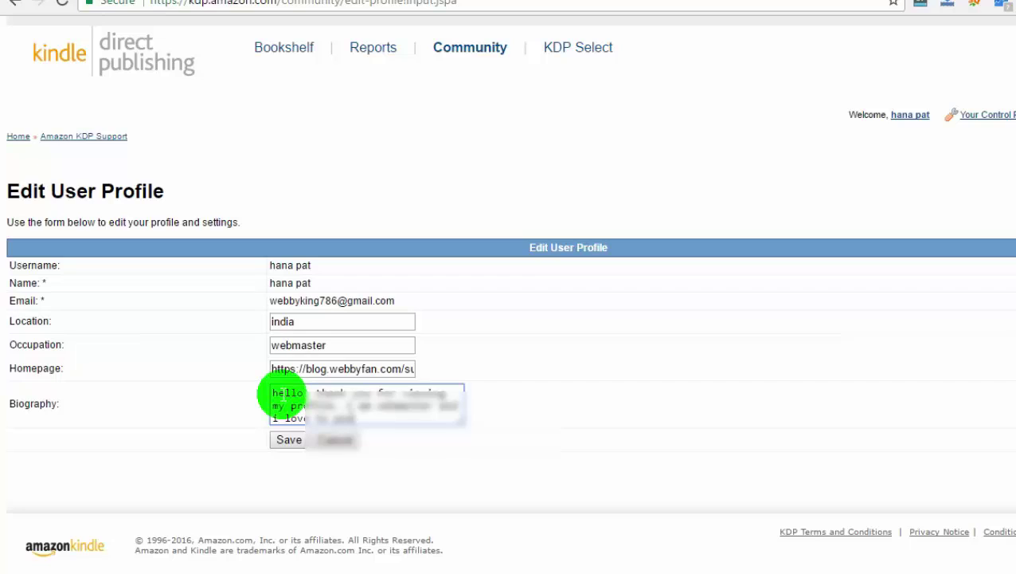
type(" aicles a")
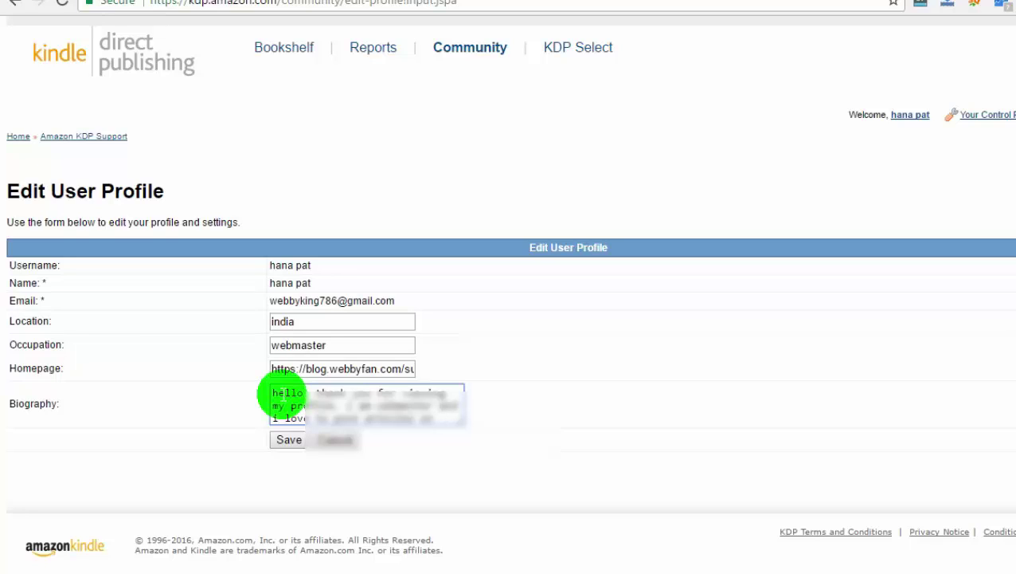
type("t a")
type(" category.")
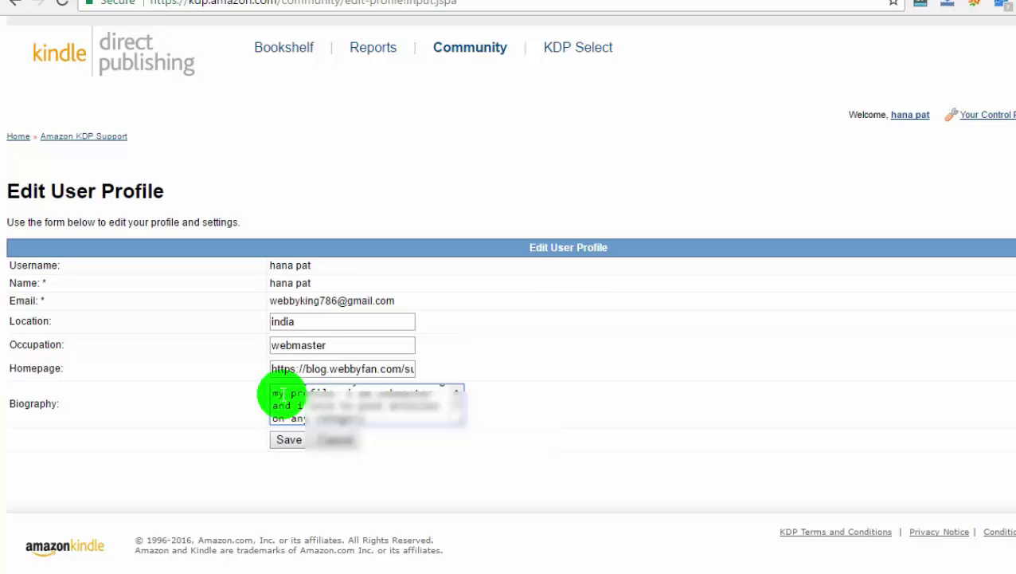
type("some")
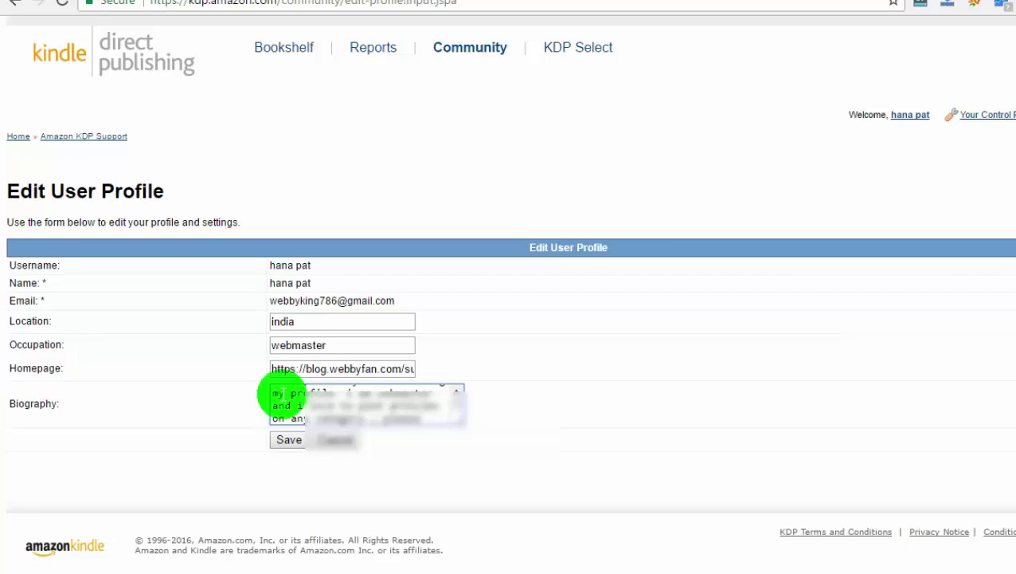
type(" check")
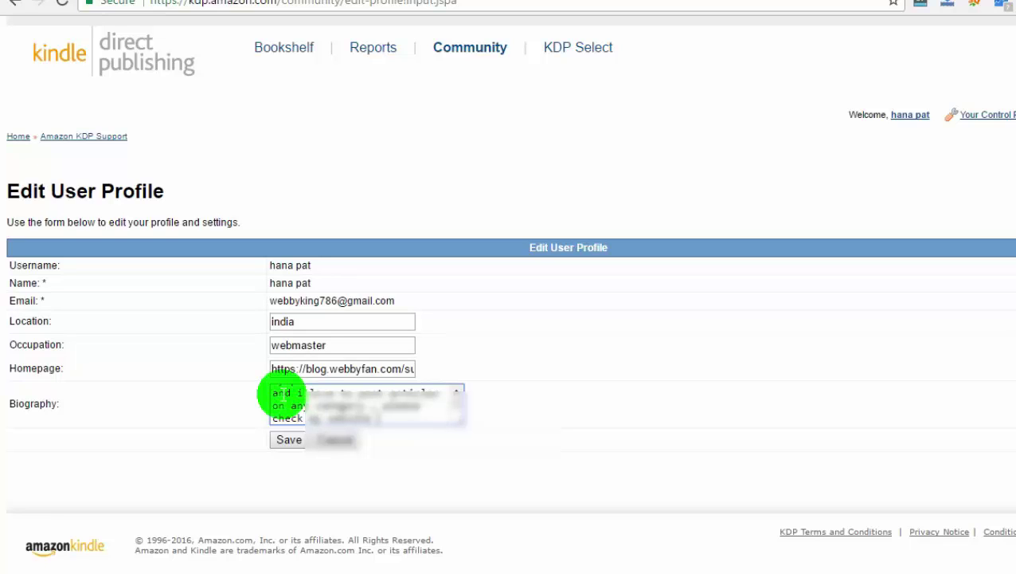
type(" it out online")
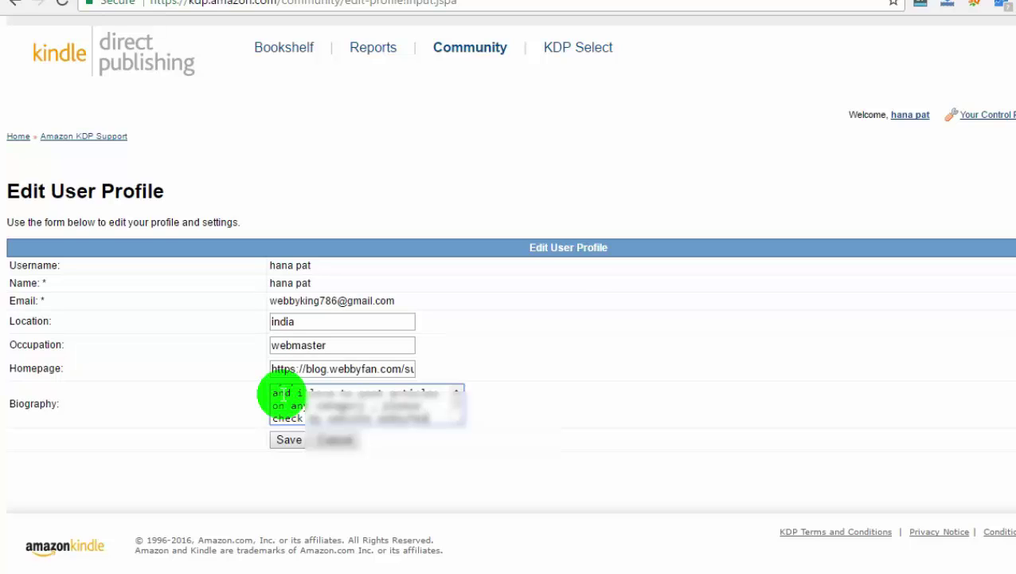
type(".com")
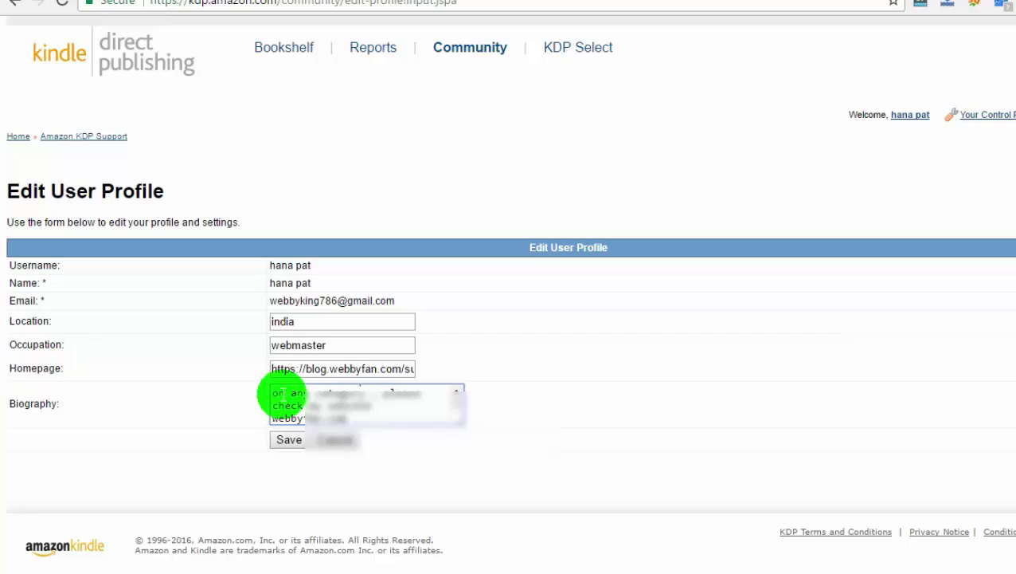
Save the profile with india, webmaster, the blog homepage link and the biography
left_click(287, 444)
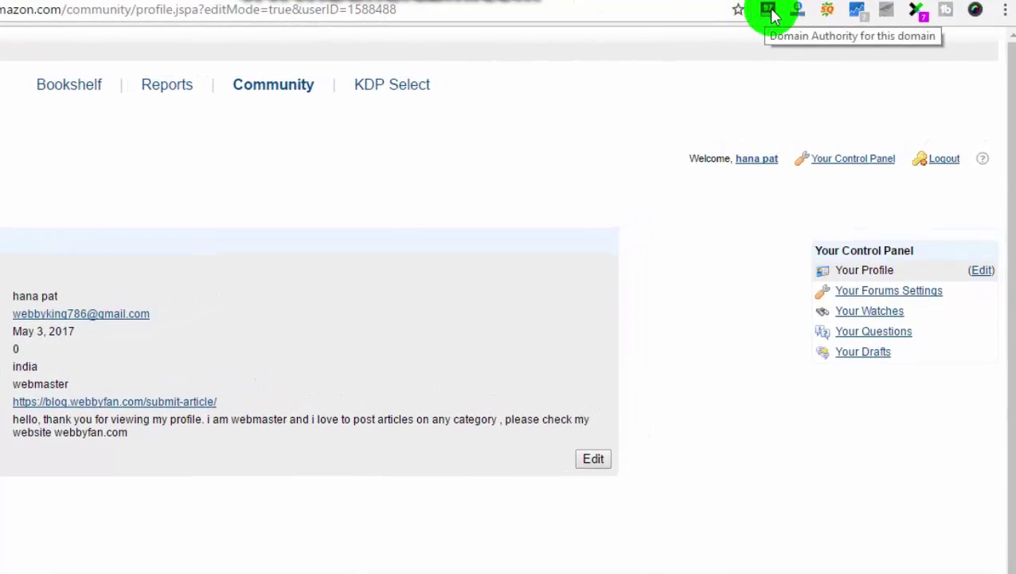
left_click(769, 11)
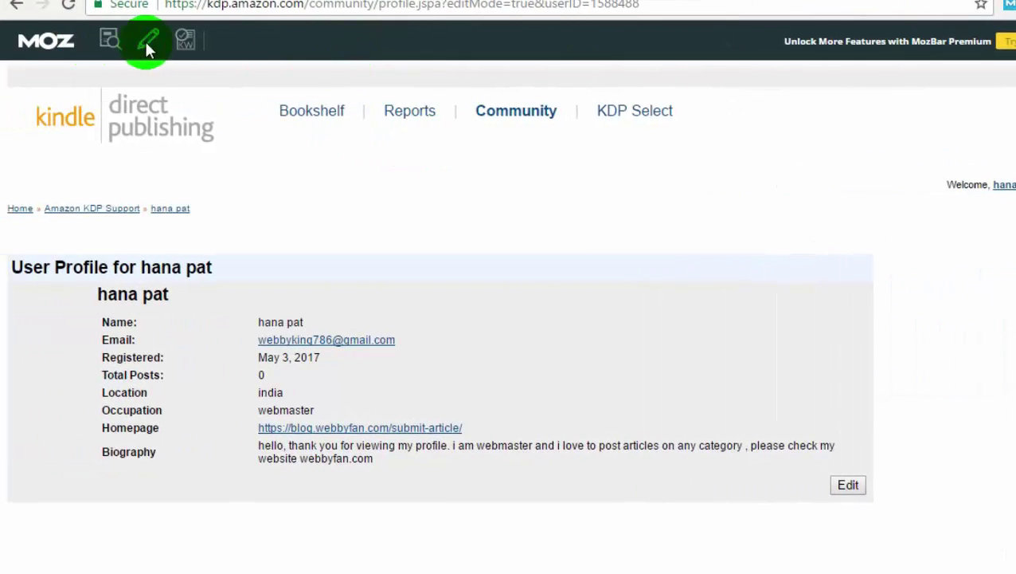
left_click(148, 44)
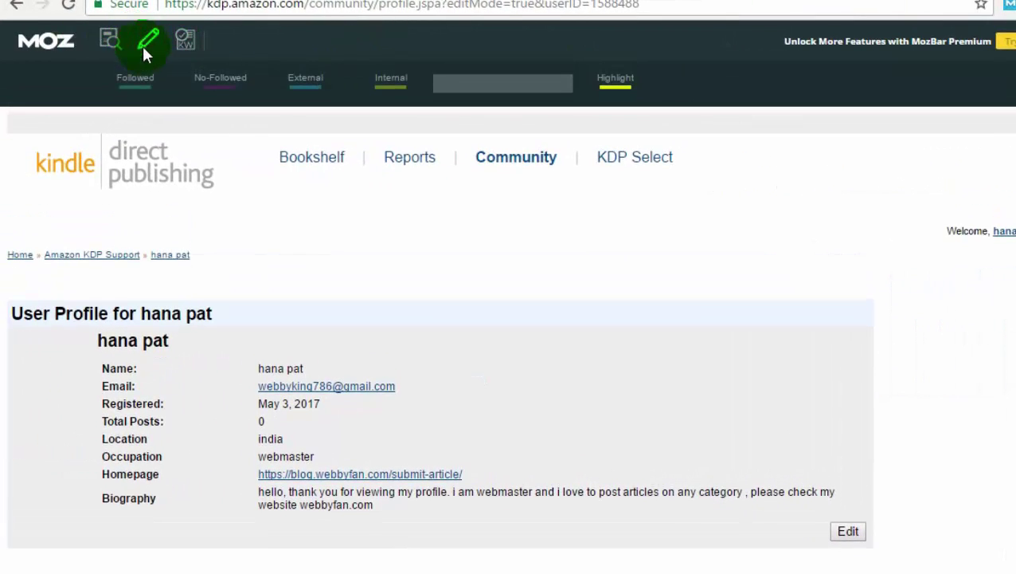
left_click(125, 94)
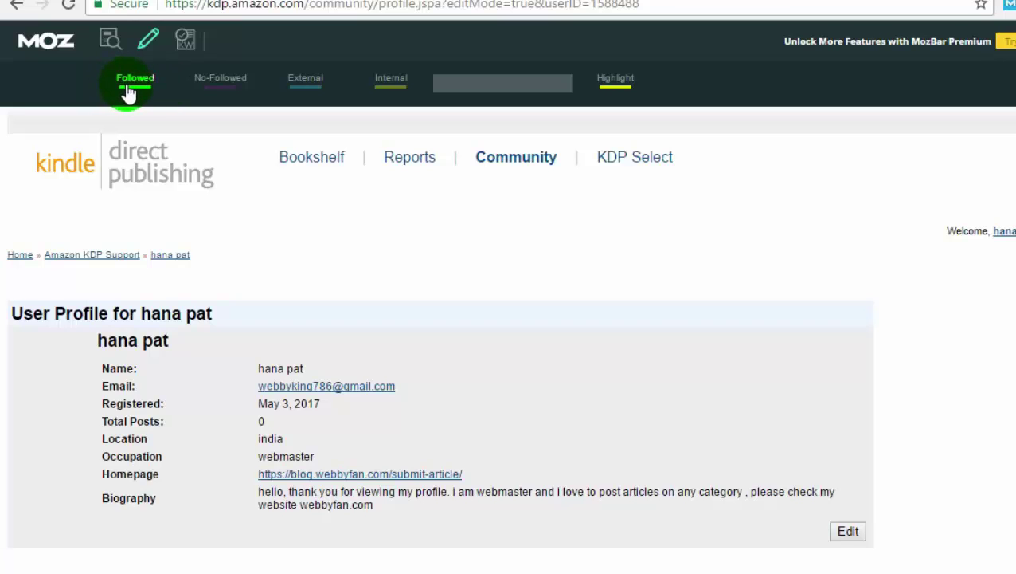
left_click(331, 557)
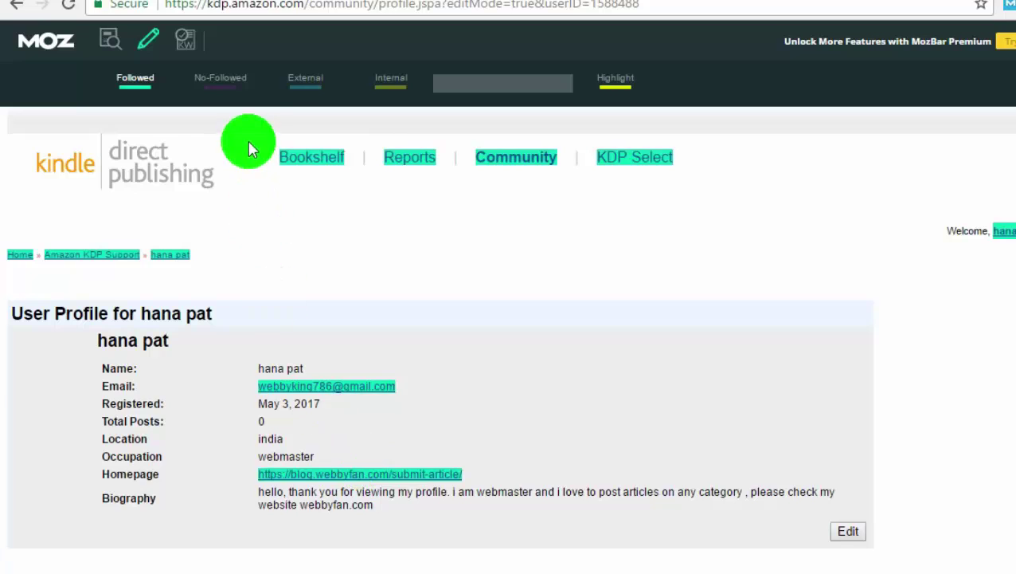
left_click(217, 93)
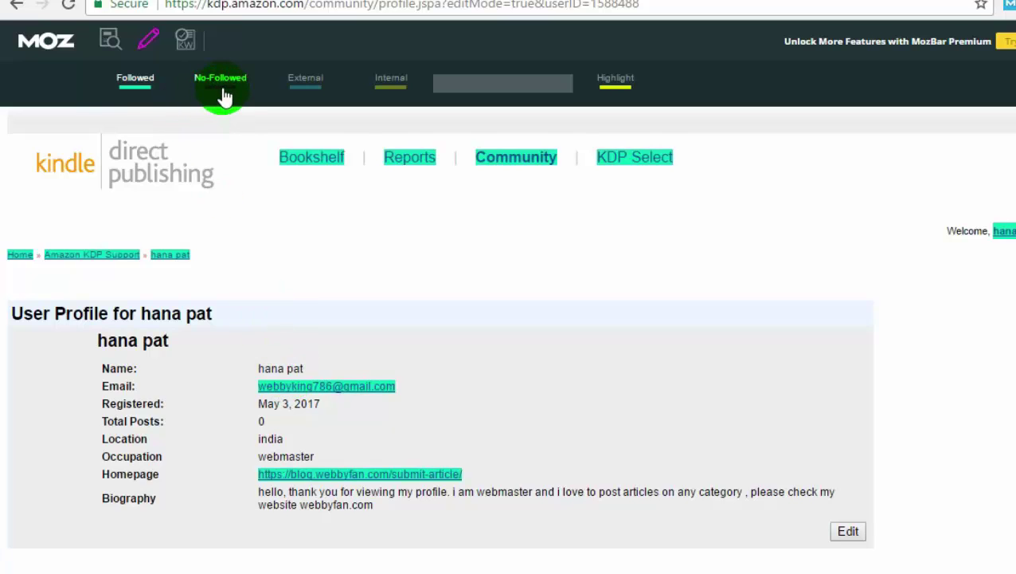
left_click(117, 87)
left_click(116, 87)
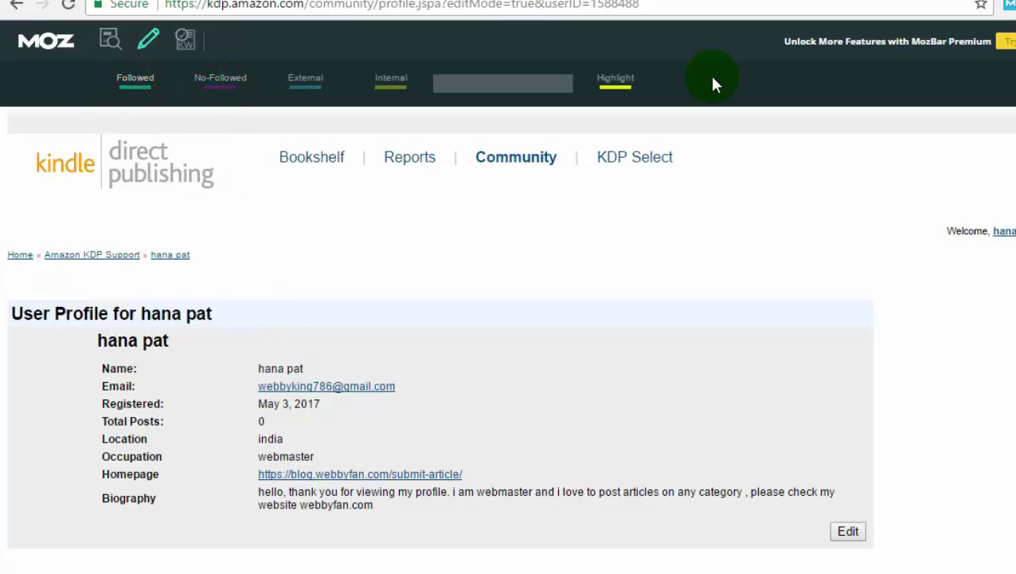
key("ctrl+shift+alt+m")
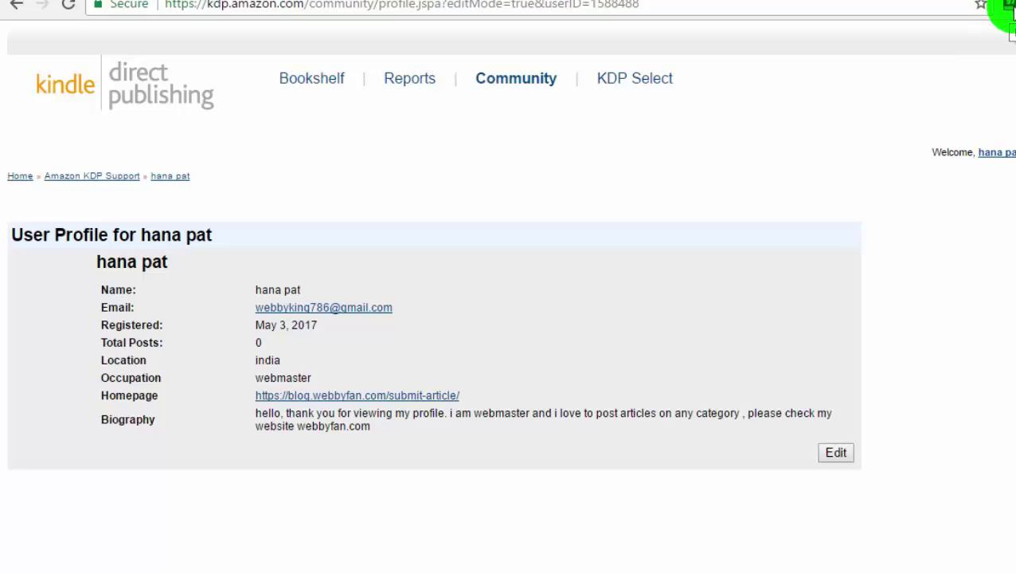
Check MozBar's domain authority 97, close it, and view Alexa's amazon.com summary showing rank 12
left_click(1010, 10)
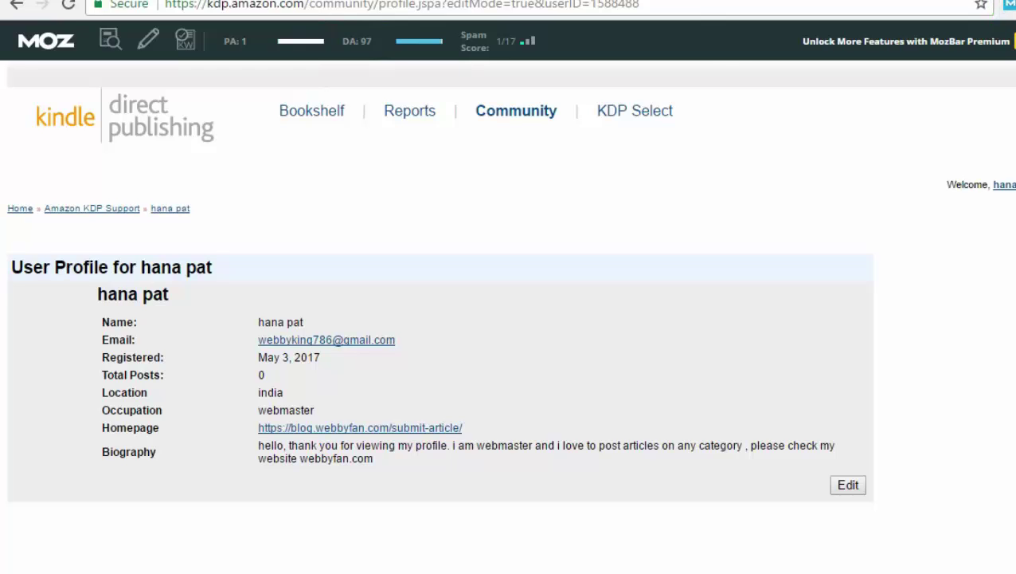
left_click(1008, 5)
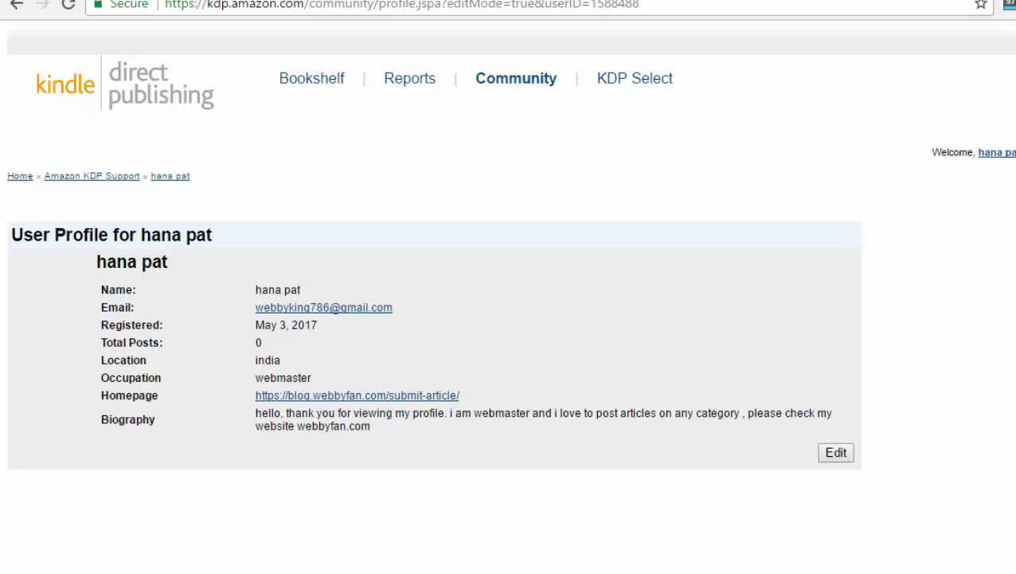
left_click(798, 8)
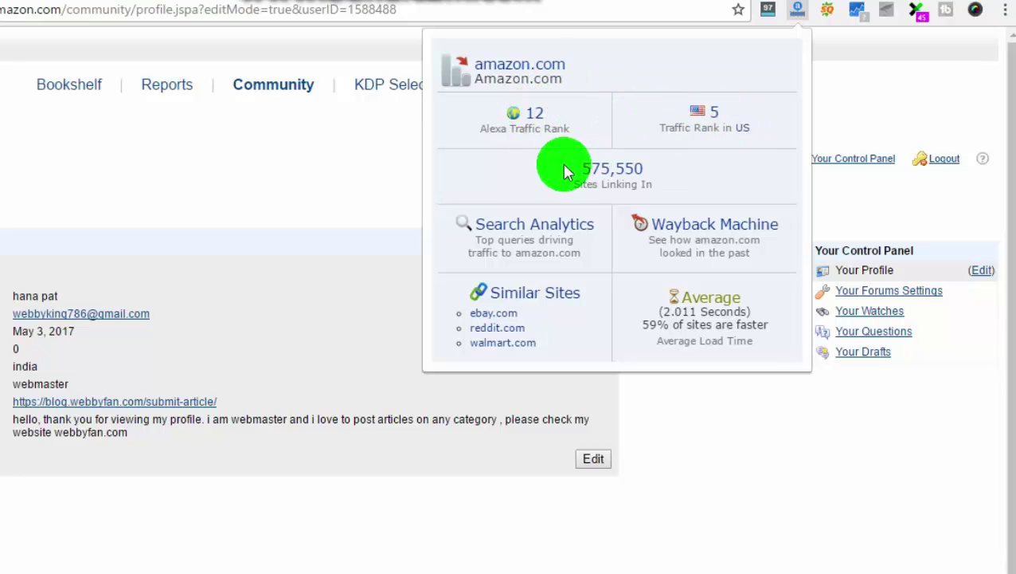
Close Alexa and review RankSignals for kdp.amazon.com (PageRank 10, Alexa rank 13), then dismiss it
left_click(379, 179)
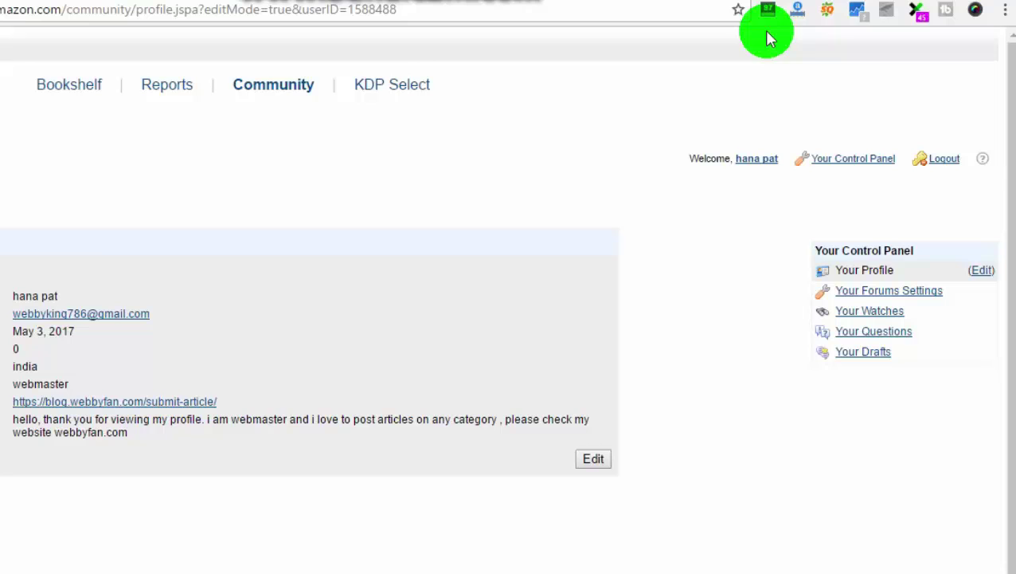
left_click(858, 11)
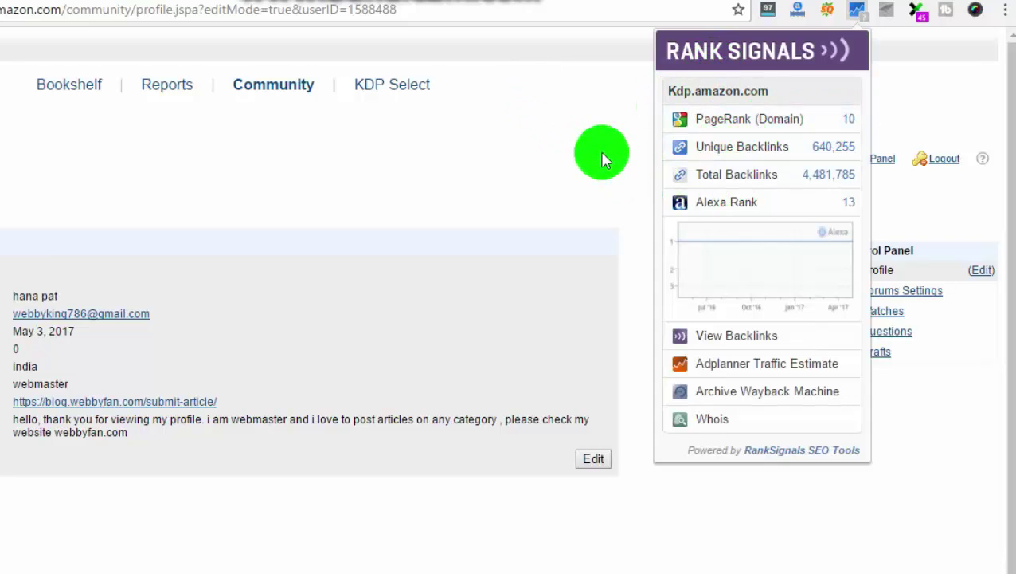
left_click(533, 146)
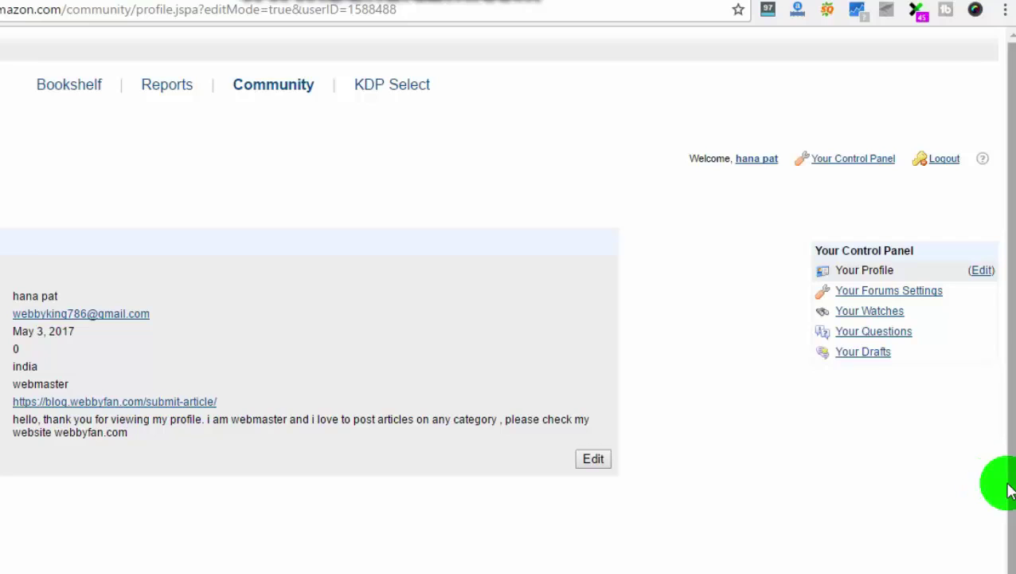
scroll(1008, 303, "down", 1)
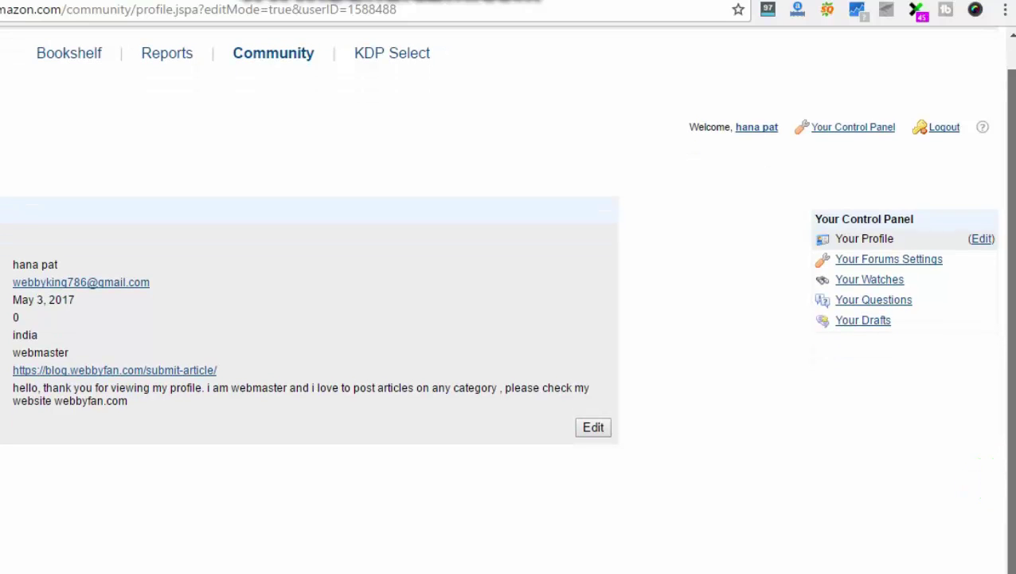